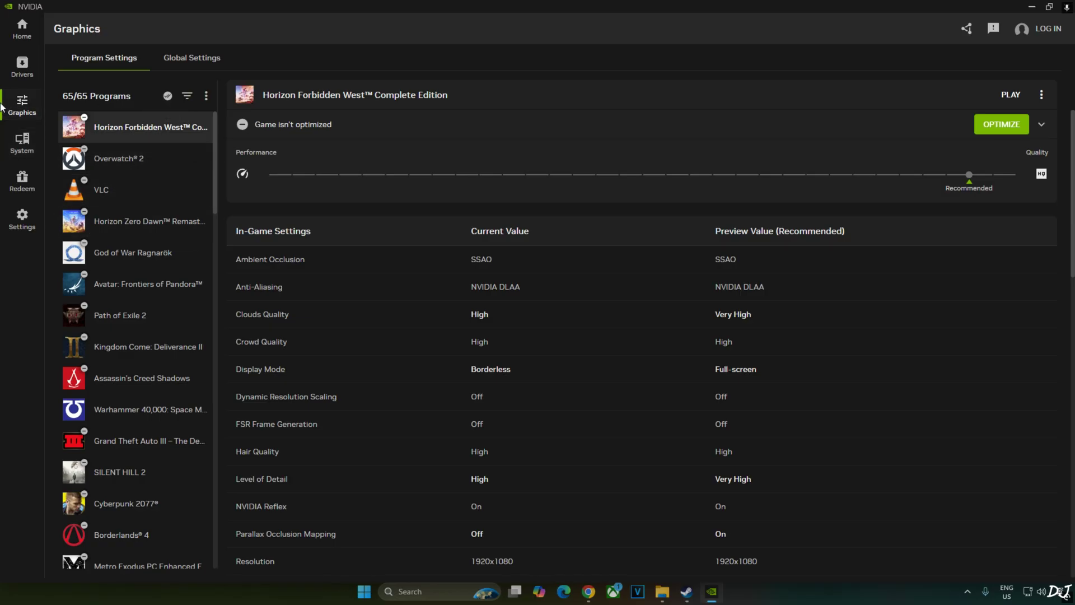
Set the DLSS Override model presets for Horizon Forbidden West Complete Edition to Latest and apply the change
click(206, 95)
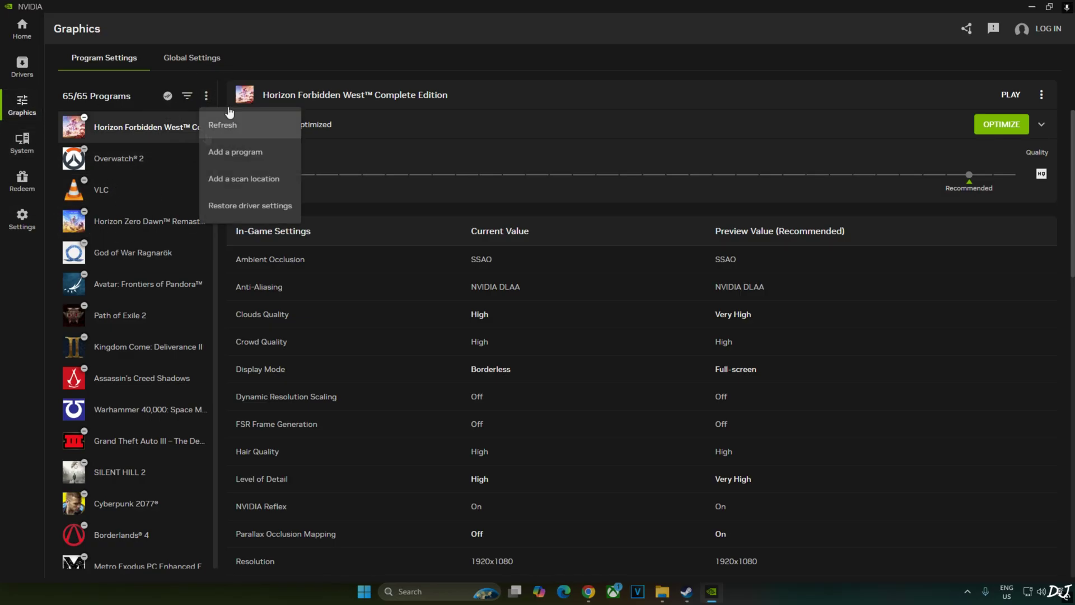
click(9, 336)
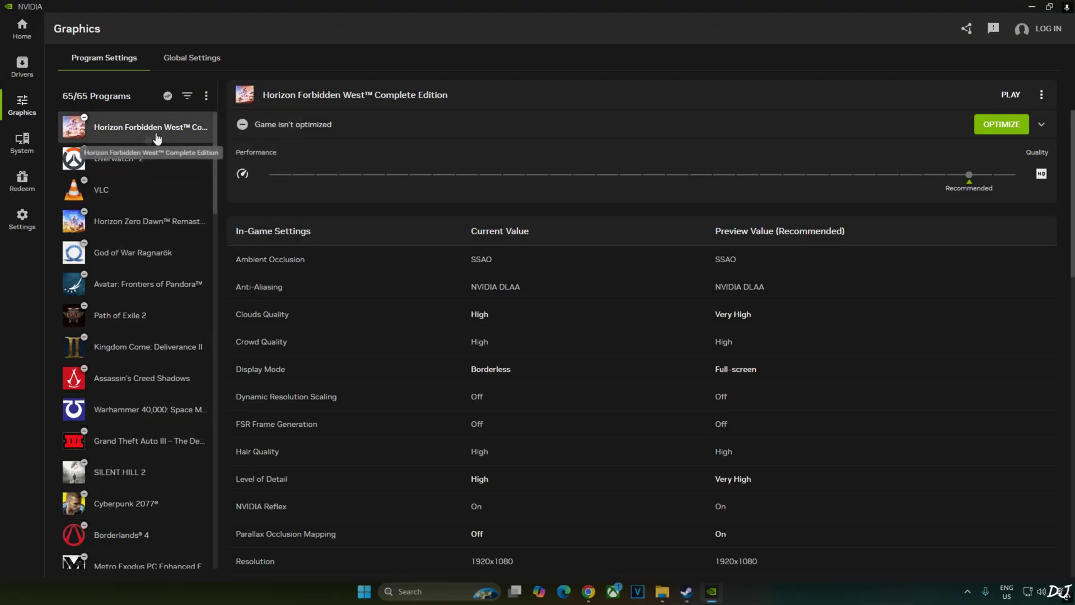
scroll(630, 429, down, 7)
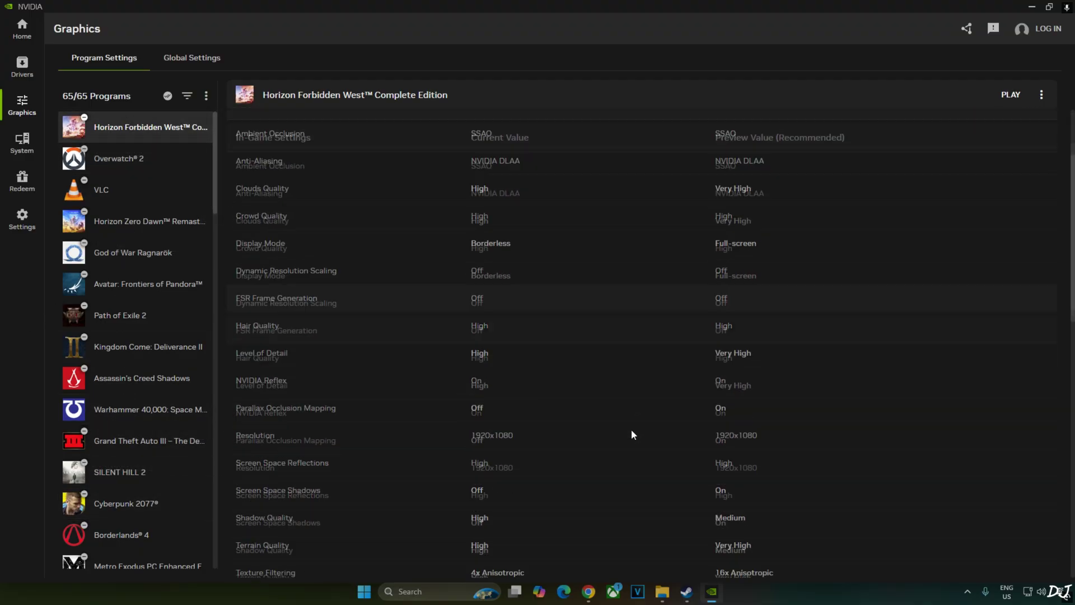
scroll(513, 333, down, 4)
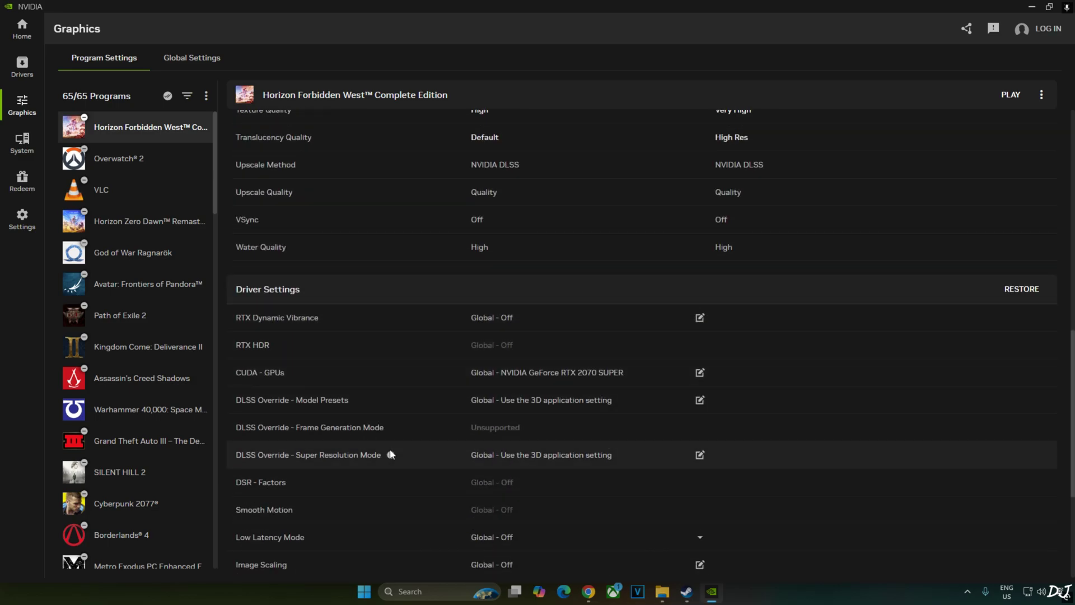
scroll(368, 506, down, 1)
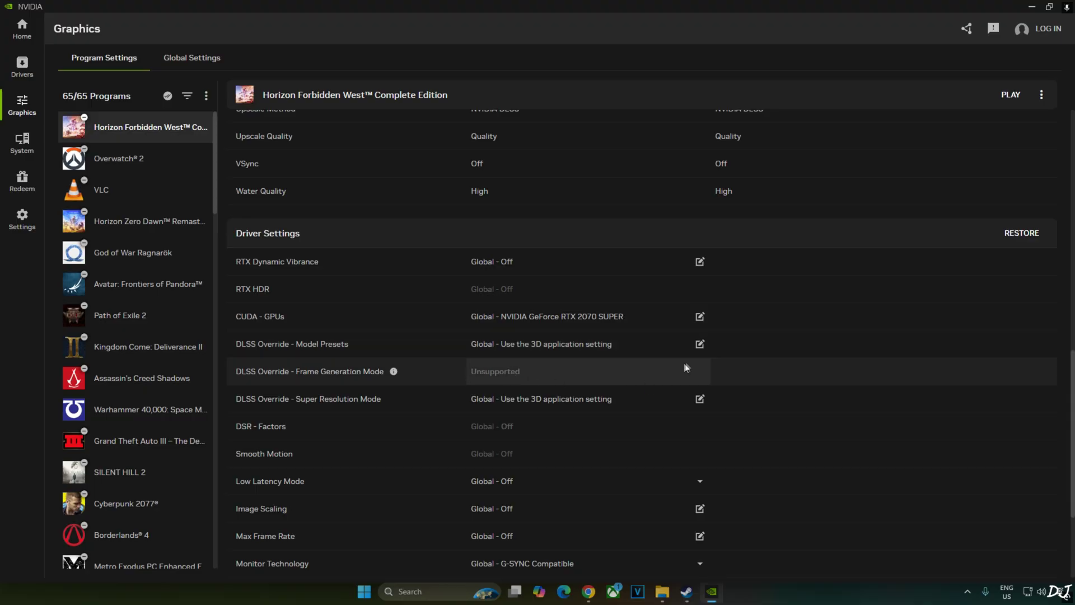
click(700, 344)
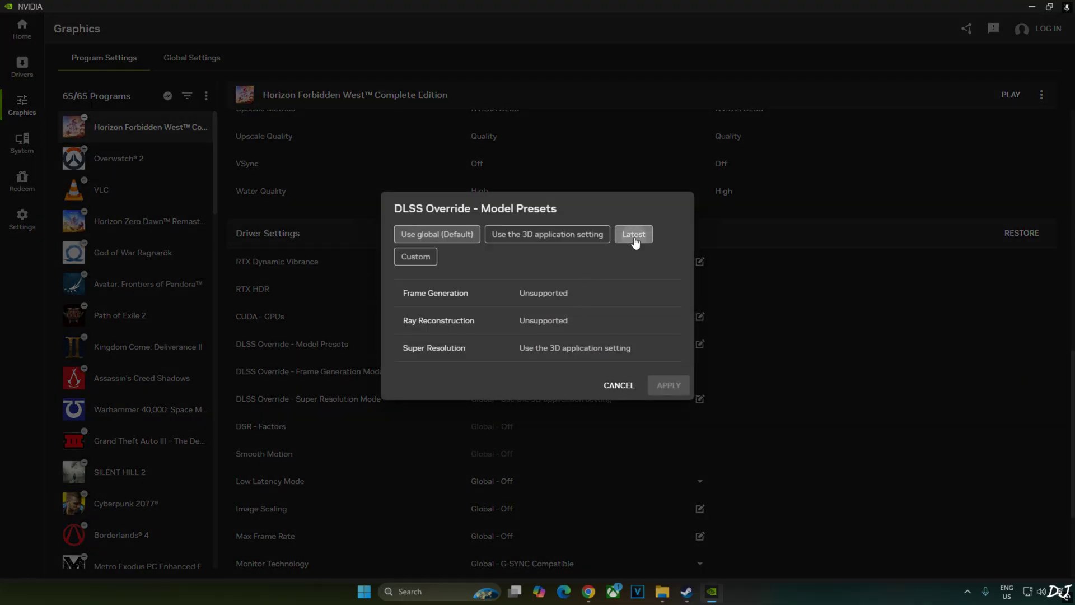
click(634, 239)
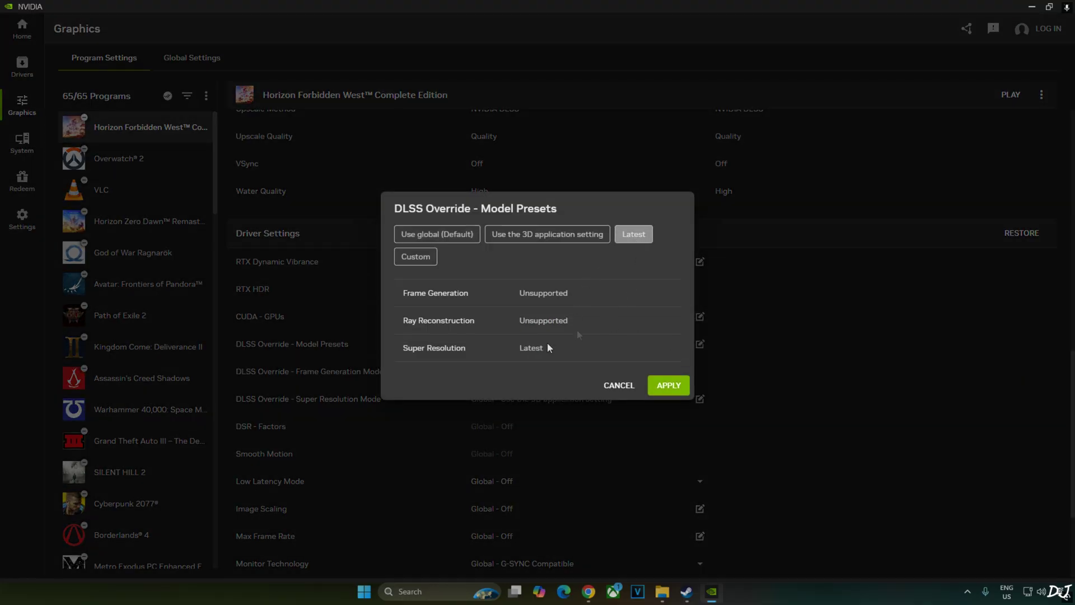
click(679, 392)
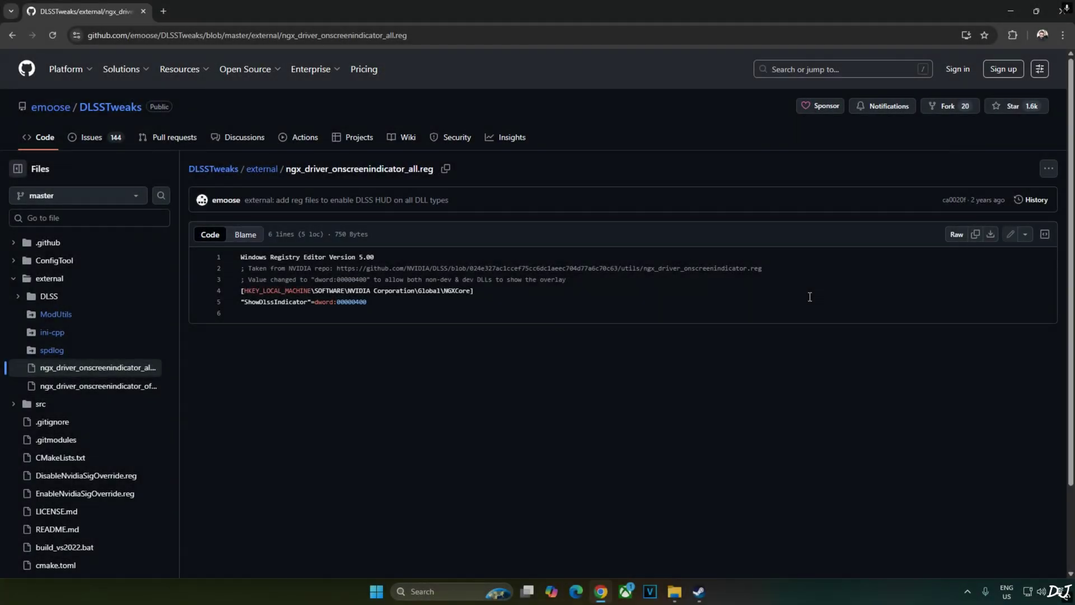
Copy all the registry code of ngx_driver_onscreenindicator_all.reg from the DLSSTweaks GitHub page in the browser
drag(242, 257, 380, 300)
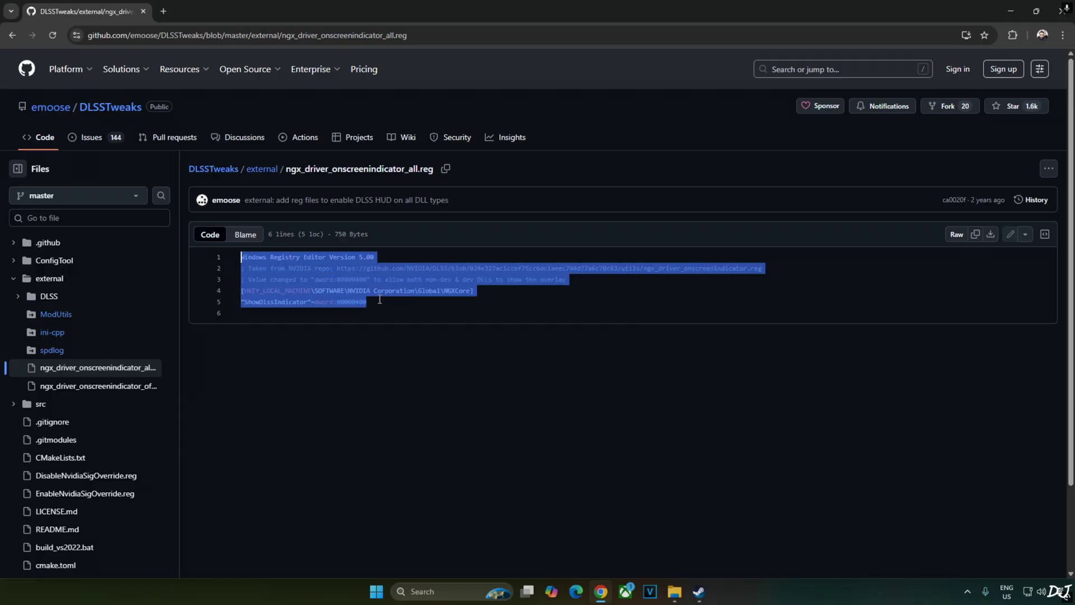
right_click(408, 282)
click(437, 340)
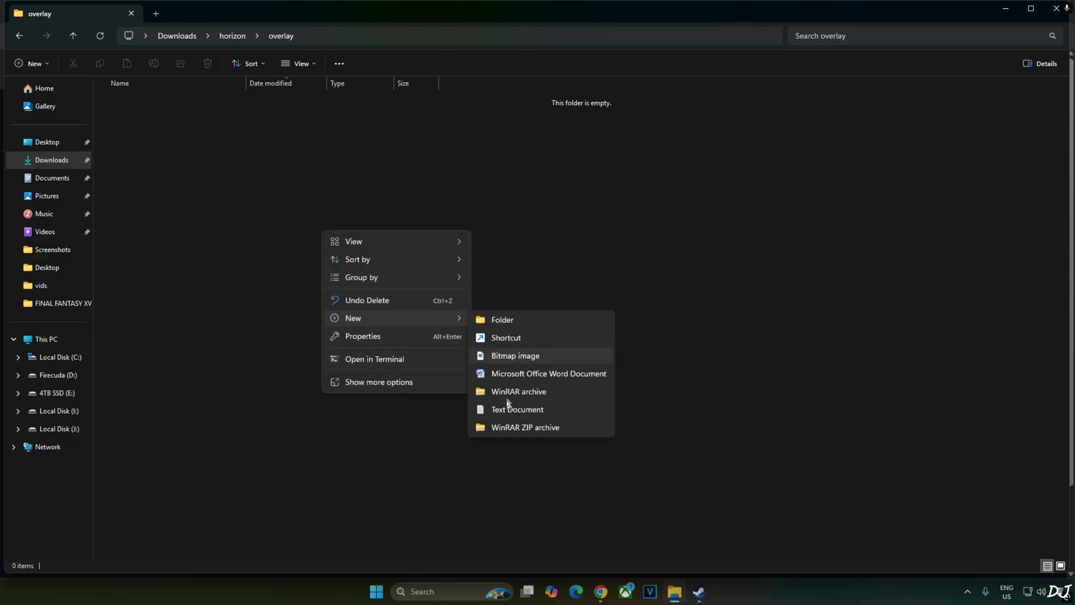
Create a text document in the Downloads overlay folder in File Explorer and name it overlay.reg, accepting the extension change
click(501, 409)
text(overlay.txt)
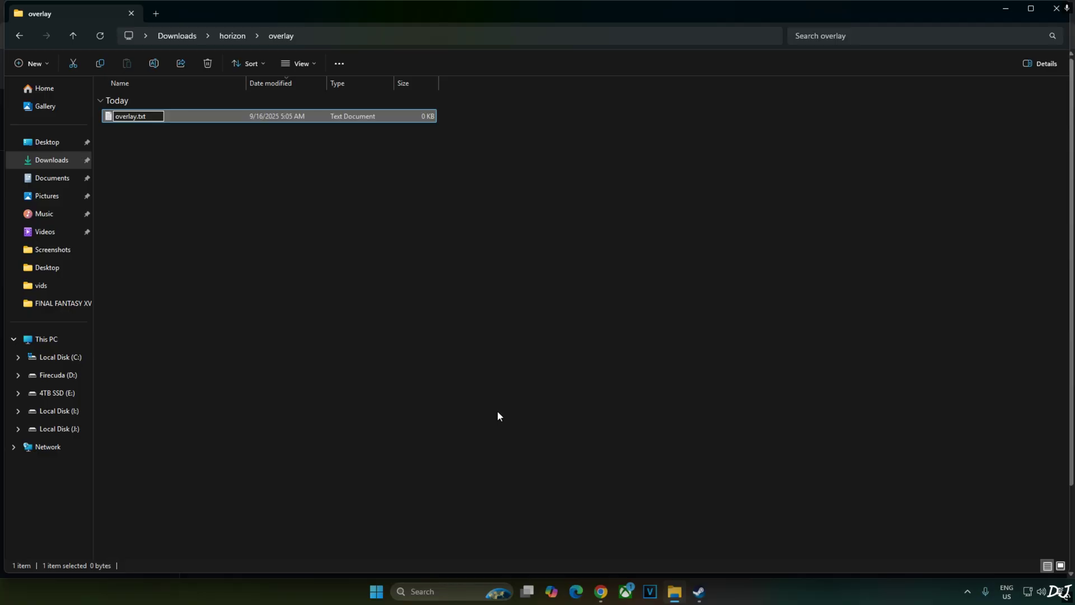
key(Right)
key(Right)
key(BackSpace)
key(BackSpace)
key(BackSpace)
text(reg)
key(Return)
key(Return)
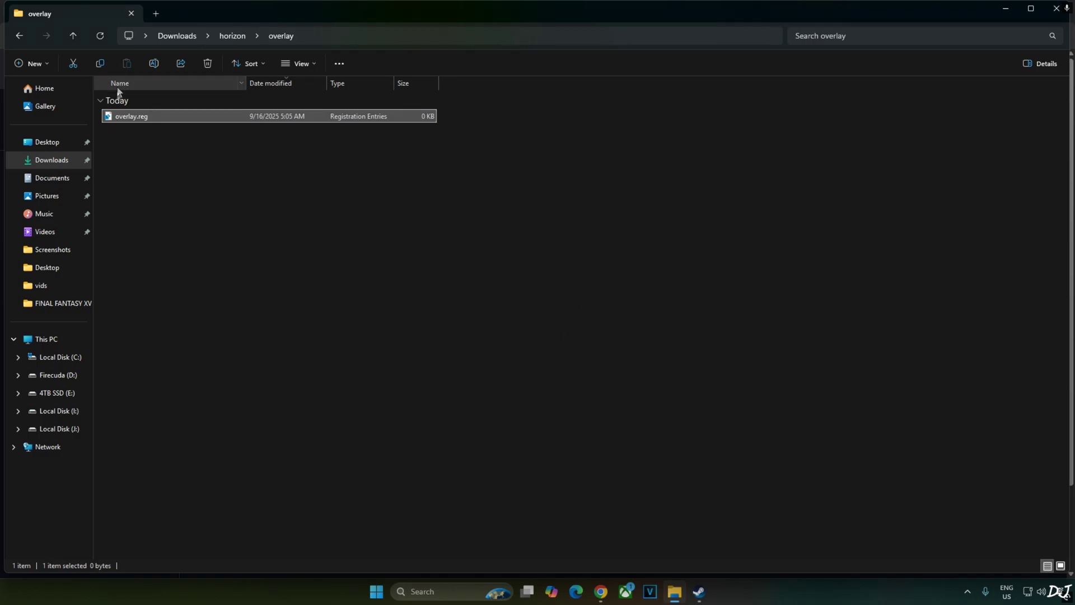
Open overlay.reg for editing in Notepad, paste the copied registry code into it and save the file
right_click(127, 119)
mouse_move(173, 182)
click(358, 182)
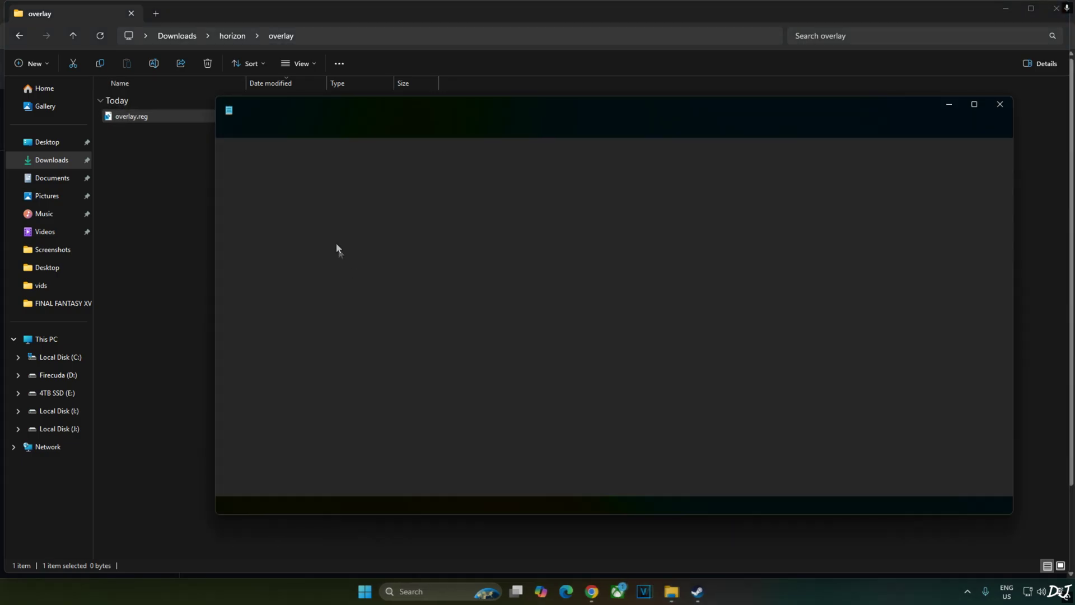
right_click(336, 241)
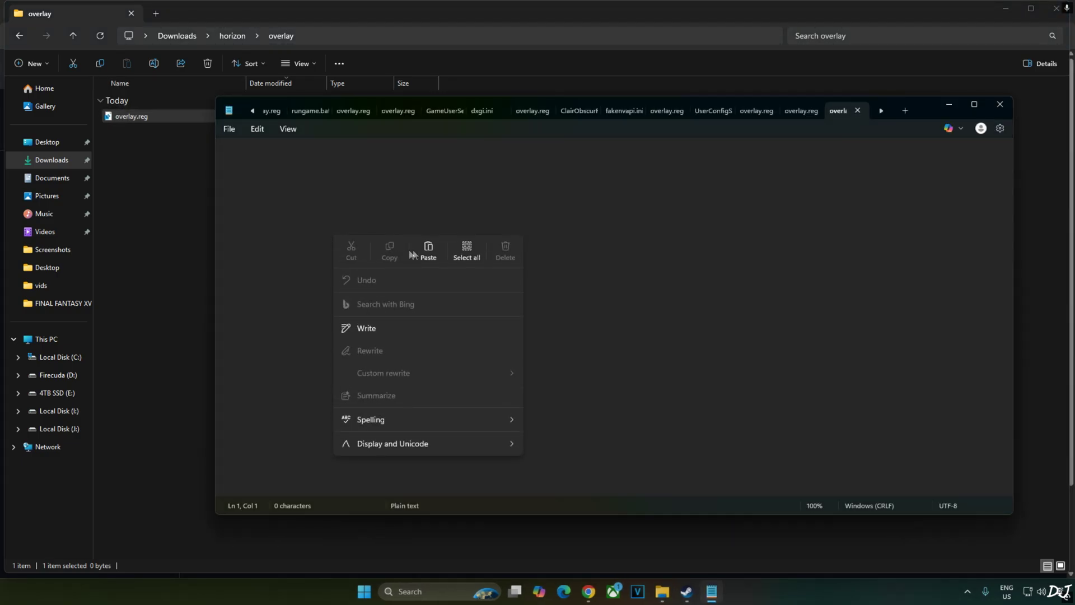
click(415, 253)
click(229, 129)
click(247, 240)
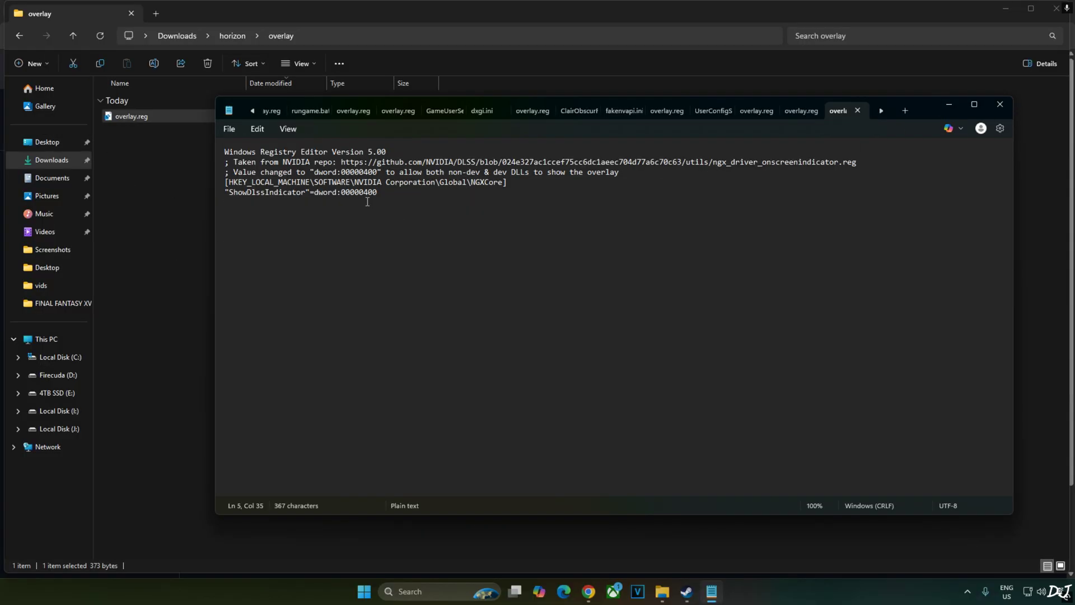
Set the ShowDlssIndicator value to dword:00000000 and save the file
drag(368, 201, 363, 201)
text(0)
click(232, 130)
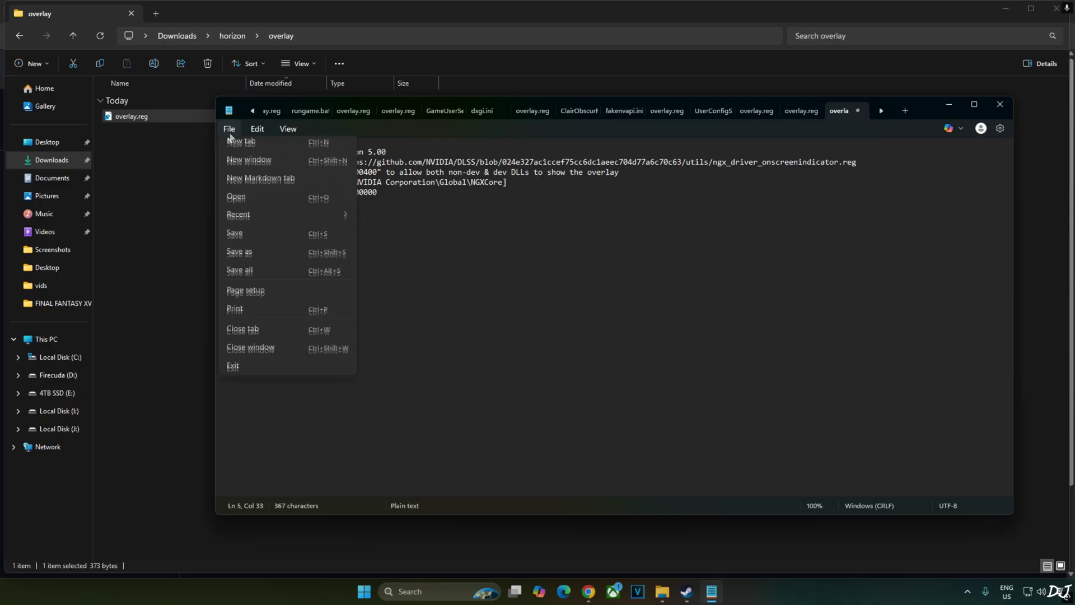
click(244, 241)
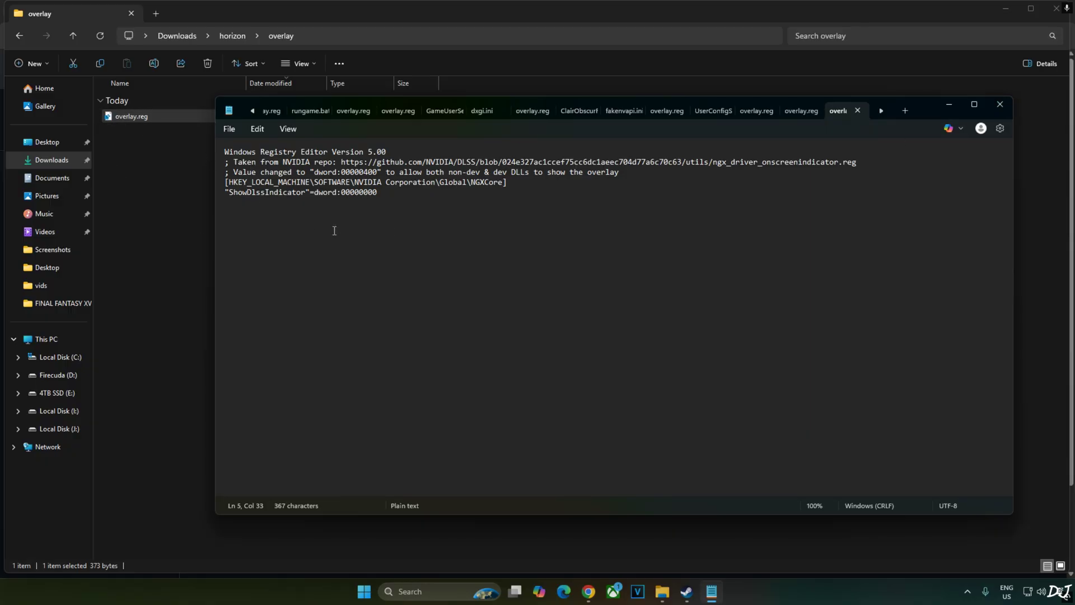
Set the ShowDlssIndicator value back to dword:00000400, save the file and close the editor
key(BackSpace)
text(4)
click(229, 129)
click(243, 243)
click(1000, 104)
Merge overlay.reg into the Windows registry, accepting the security and registry confirmations
right_click(121, 118)
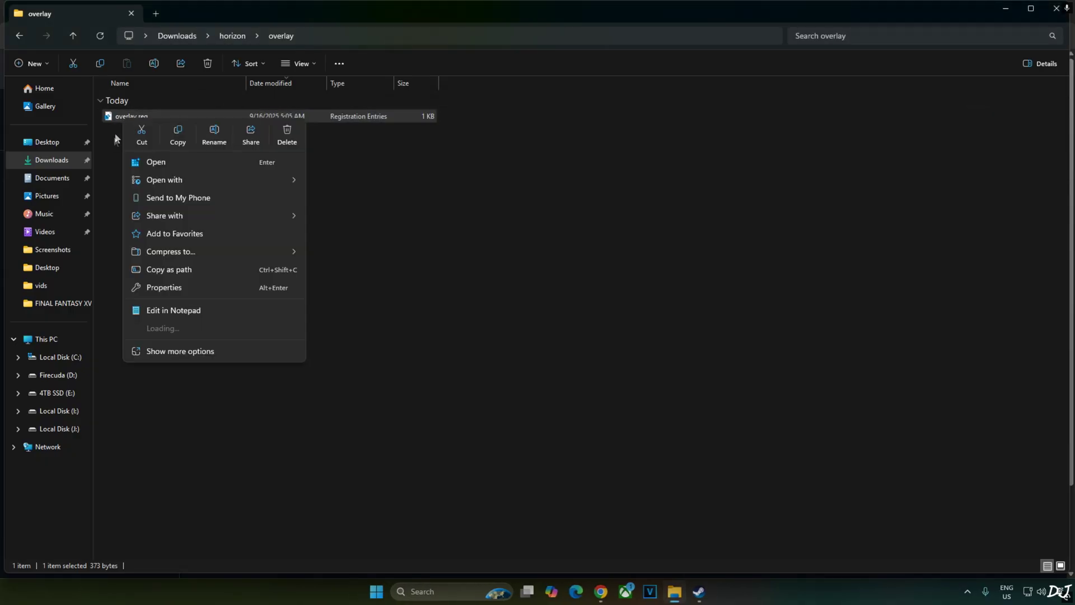
click(145, 163)
click(562, 384)
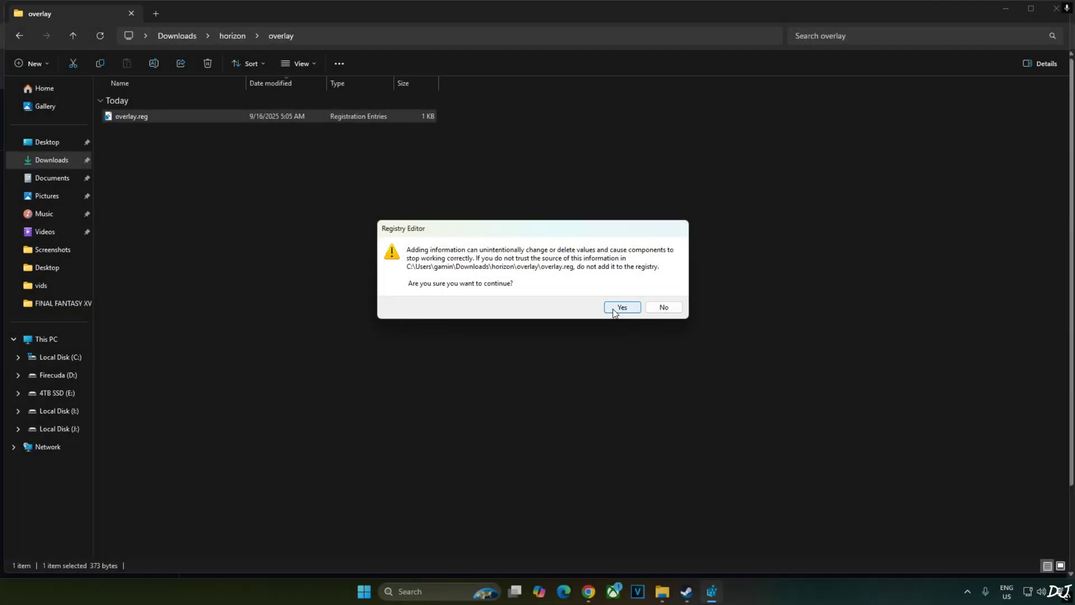
click(619, 307)
click(663, 294)
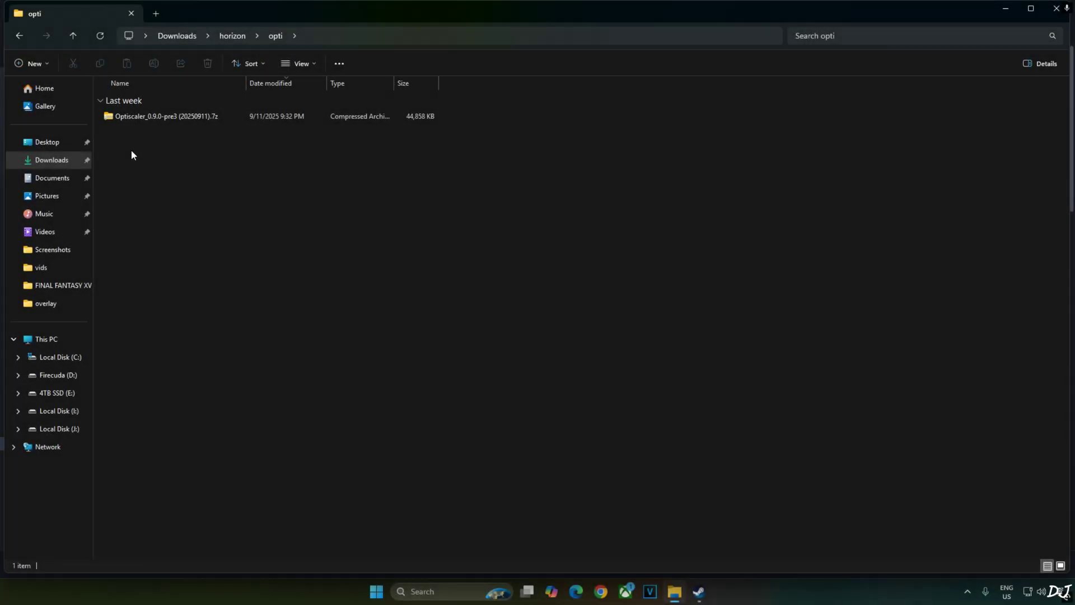
Open the Optiscaler_0.9.0-pre3 archive and select OptiScaler.ini, OptiScaler.dll, libxess_fg.dll, libxess.dll, libxell.dll, fakenvapi.ini and fakenvapi.dll
double_click(161, 117)
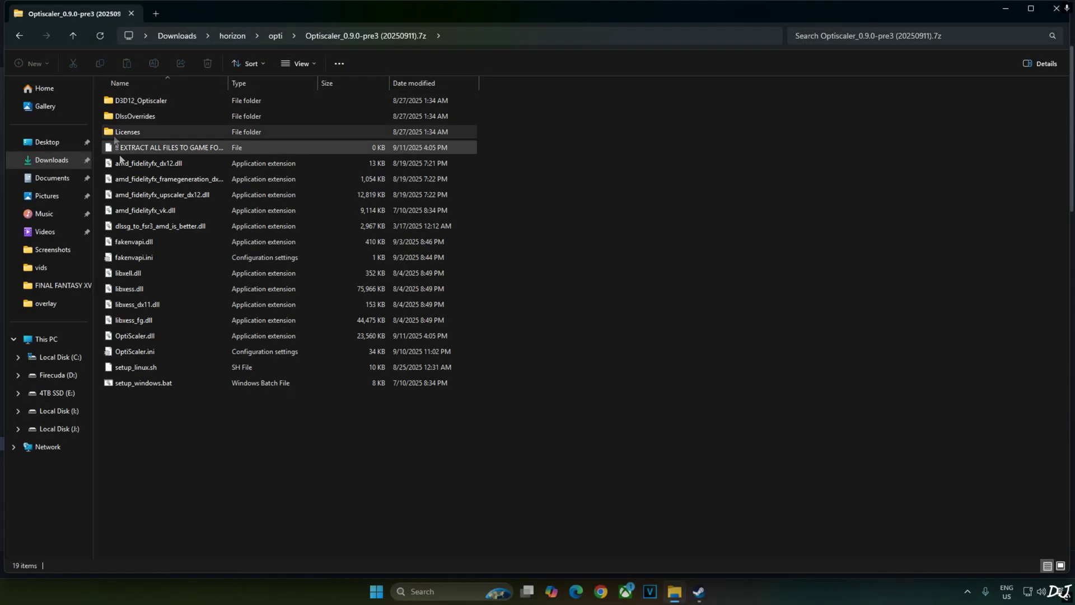
click(134, 350)
ctrl+click(177, 336)
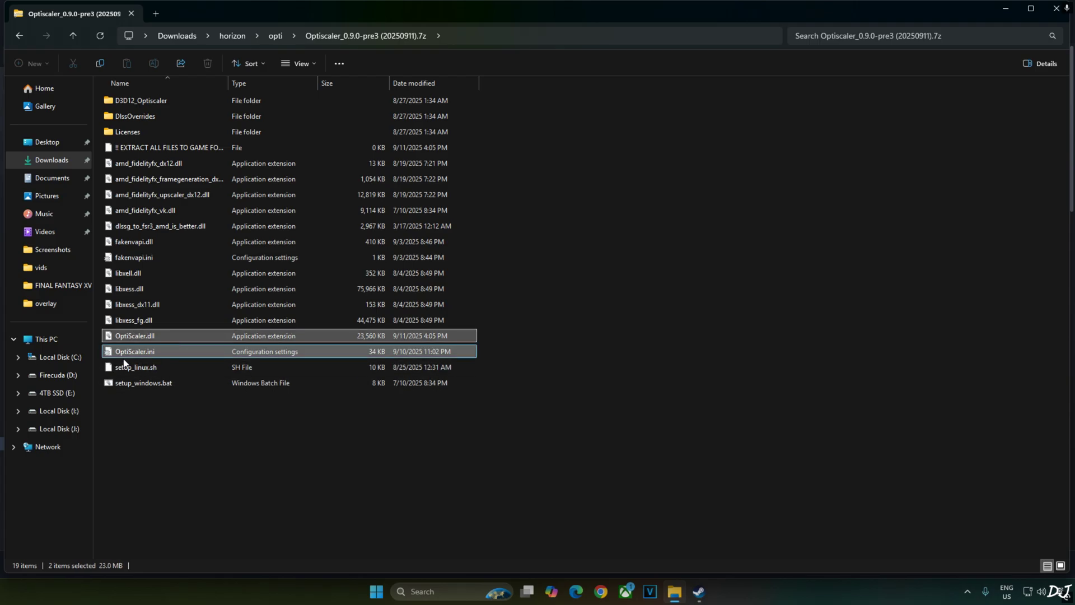
ctrl+click(143, 320)
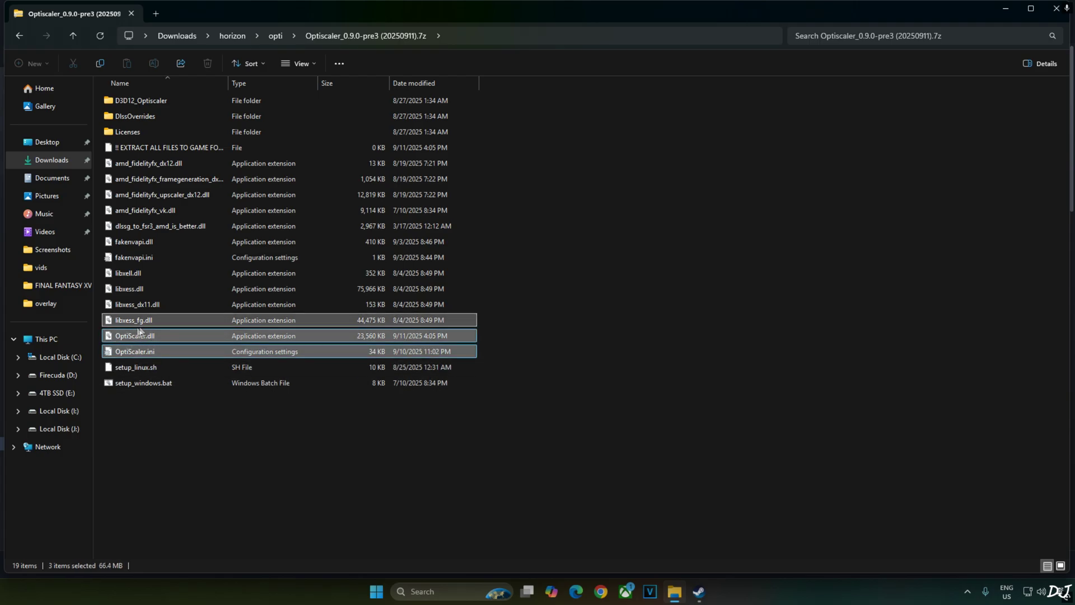
ctrl+click(140, 291)
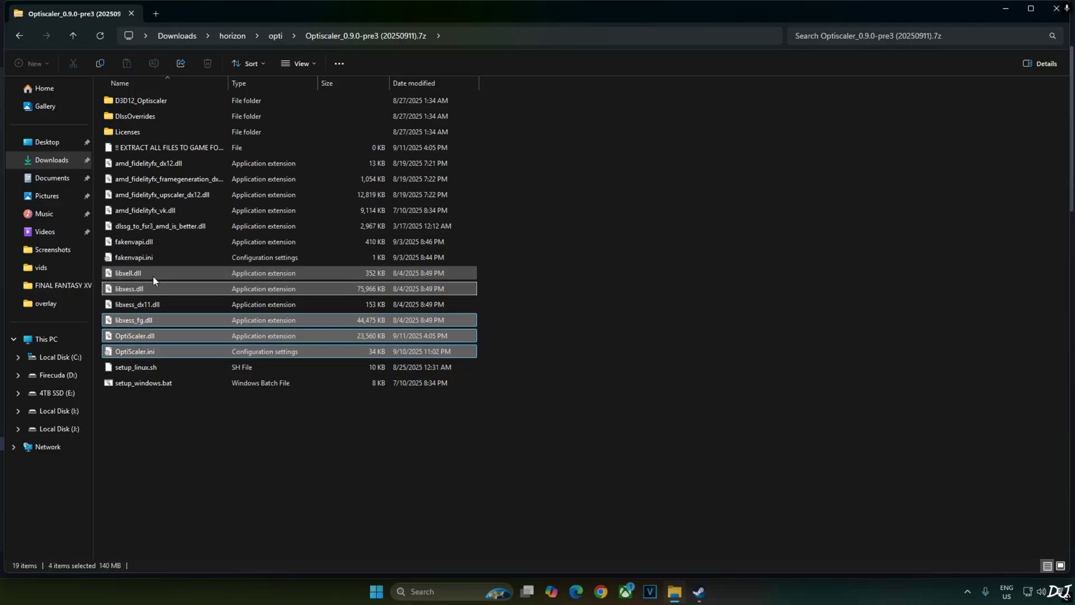
ctrl+click(151, 275)
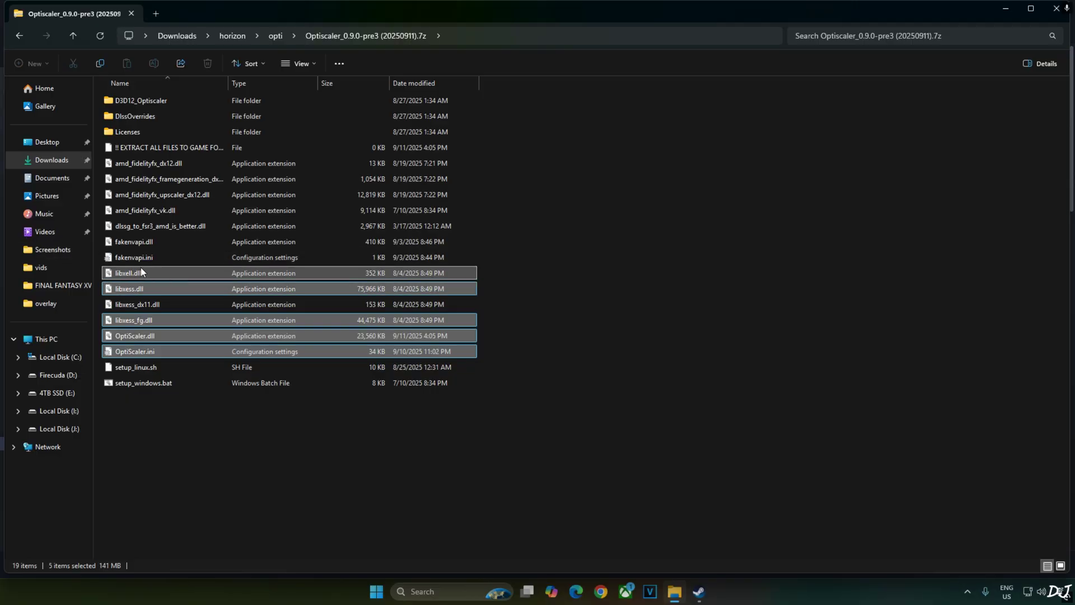
ctrl+click(156, 257)
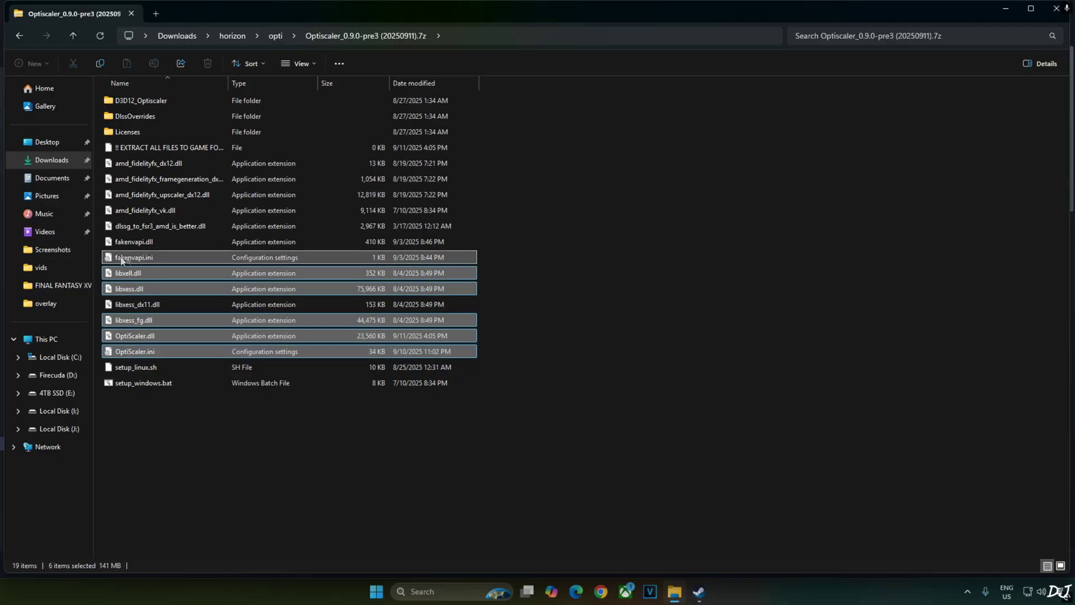
ctrl+click(159, 243)
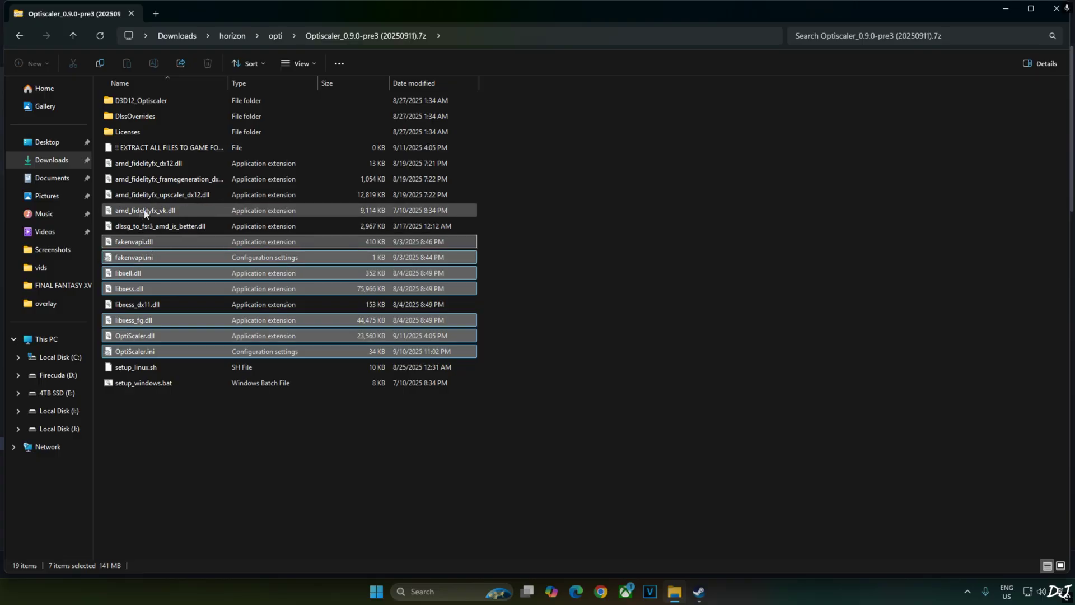
Add amd_fidelityfx_upscaler_dx12.dll, amd_fidelityfx_framegeneration_dx12.dll and amd_fidelityfx_dx12.dll to the selection and copy all selected files
ctrl+click(197, 194)
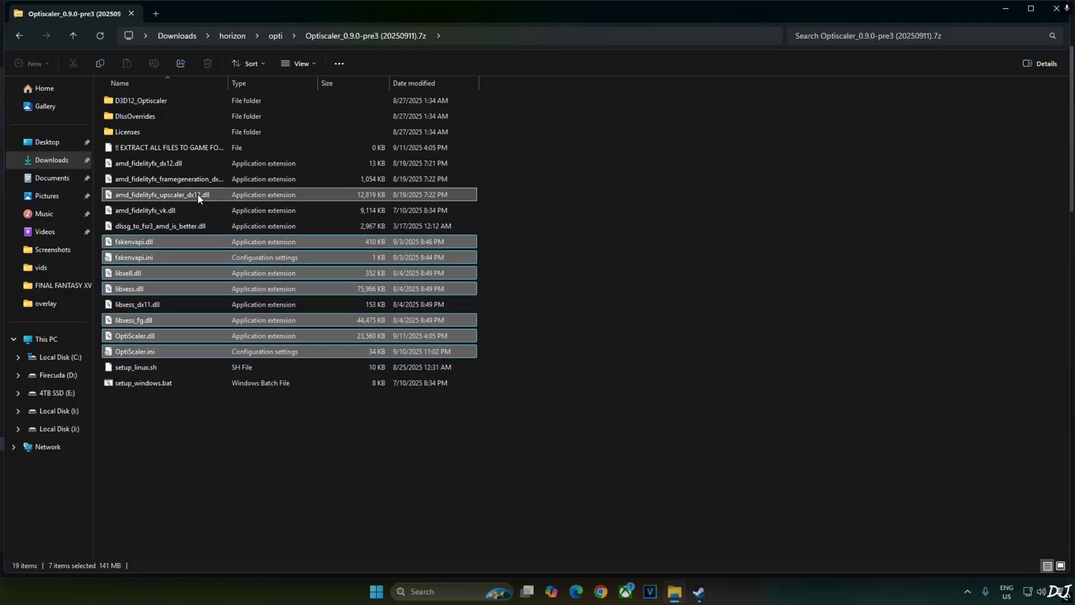
drag(228, 80, 267, 80)
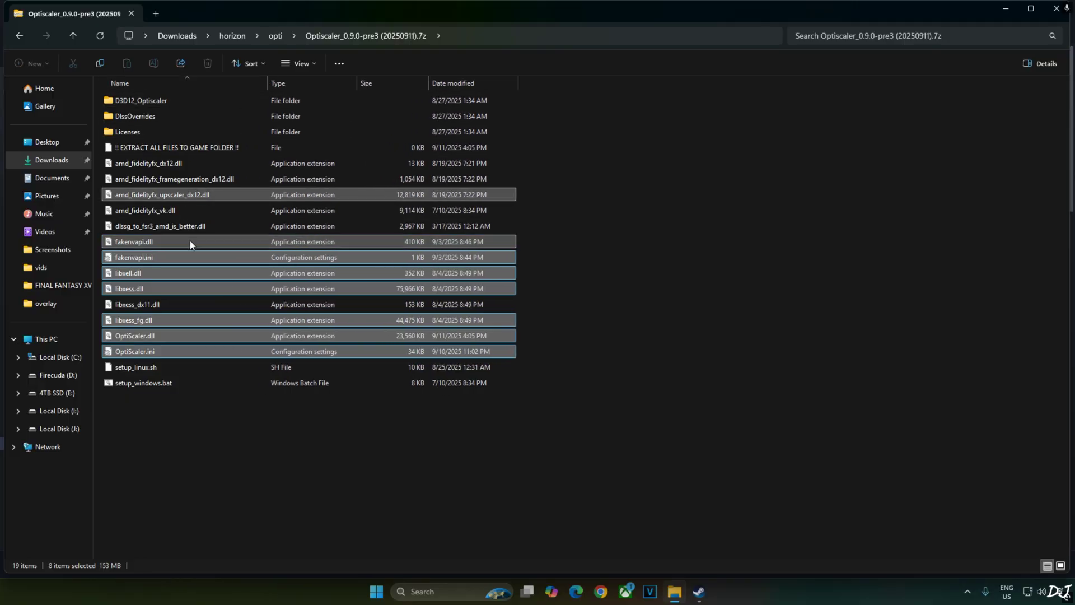
ctrl+click(206, 181)
ctrl+click(174, 166)
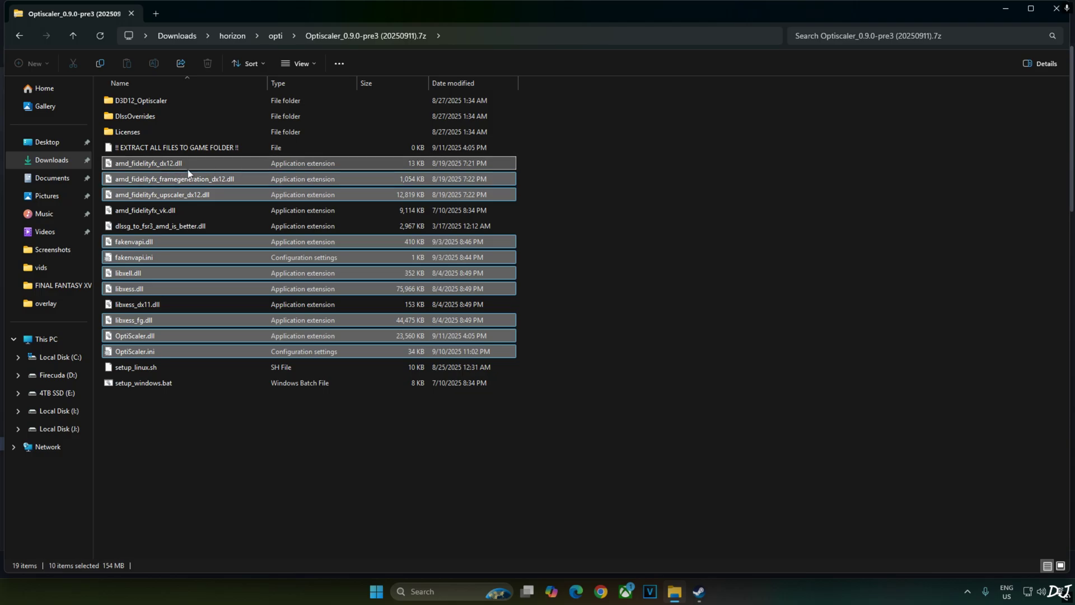
drag(170, 164, 629, 571)
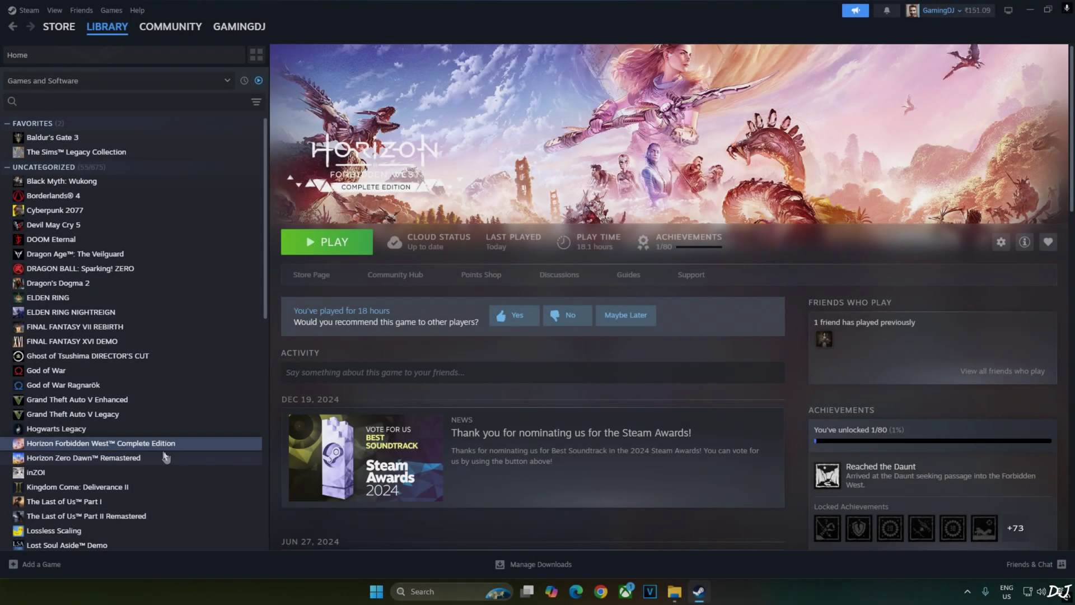
Browse the local files of Horizon Forbidden West from the Steam library and paste the copied OptiScaler files there, replacing existing ones
right_click(150, 444)
mouse_move(179, 509)
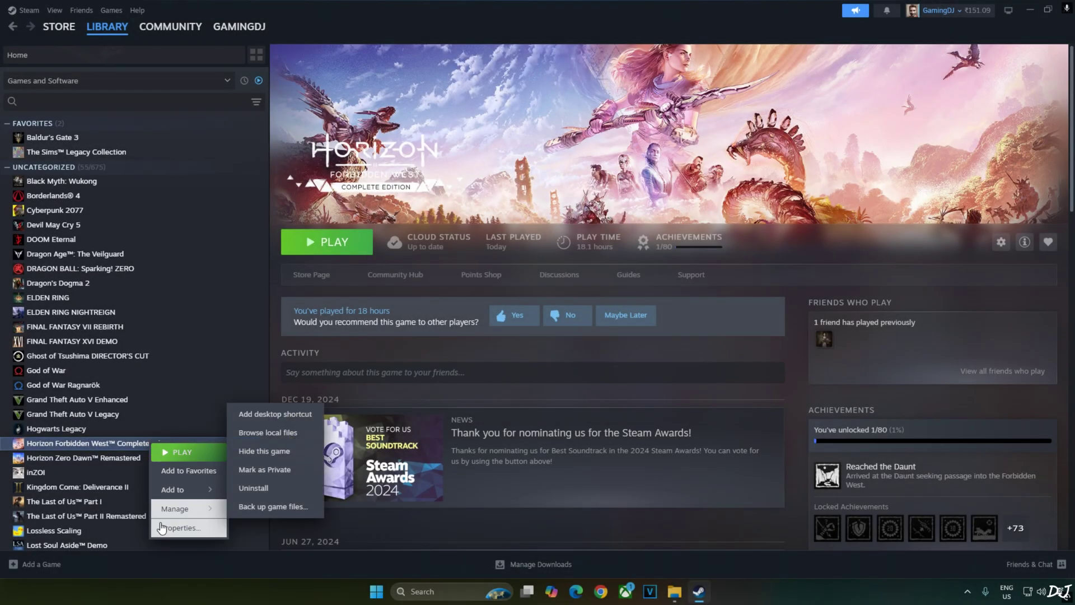
click(251, 439)
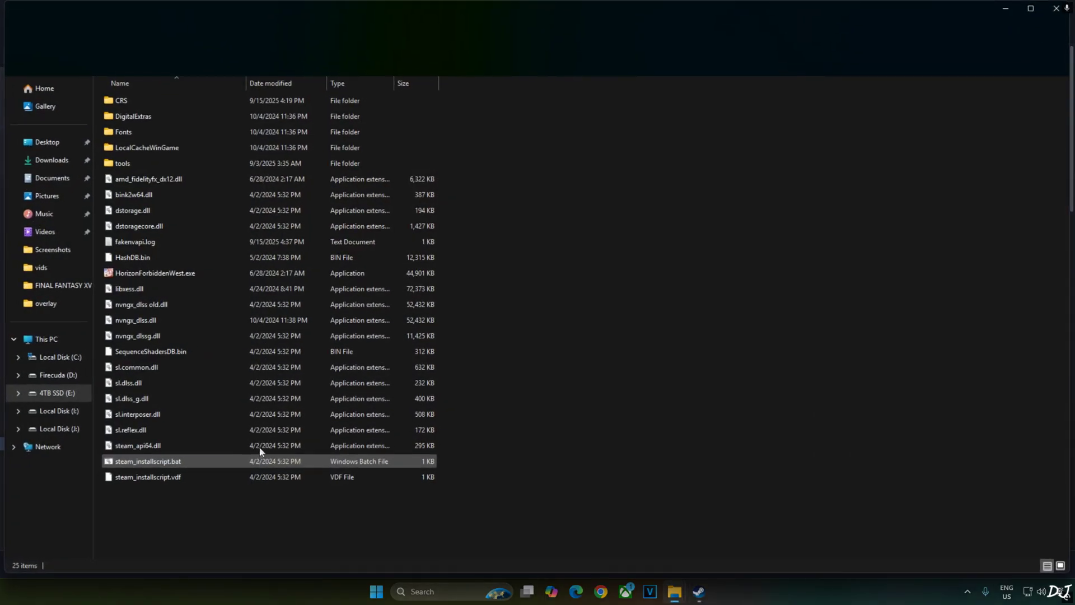
right_click(227, 519)
click(247, 533)
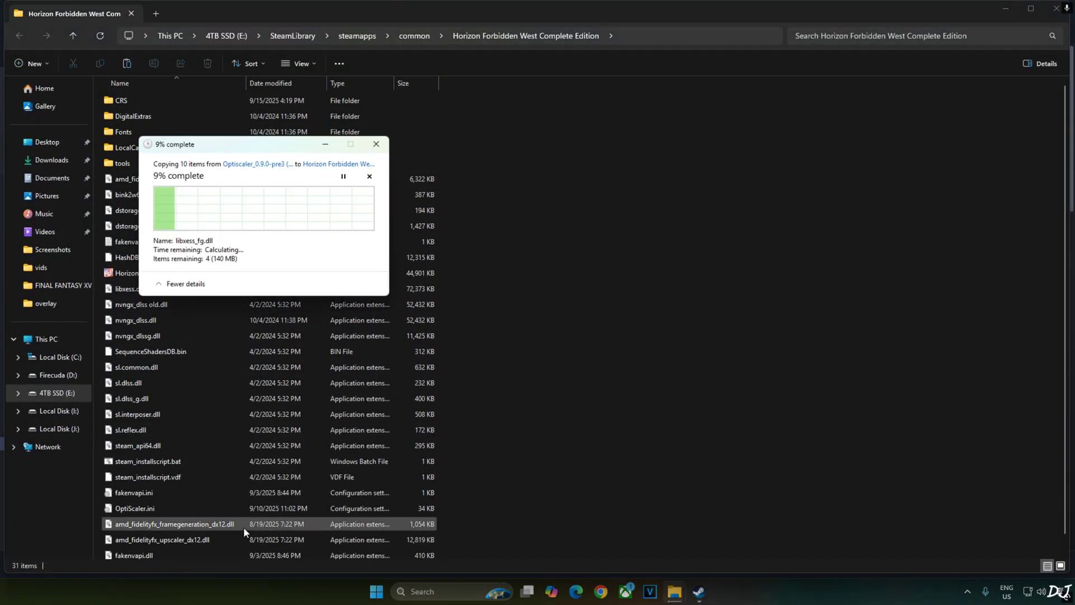
click(207, 204)
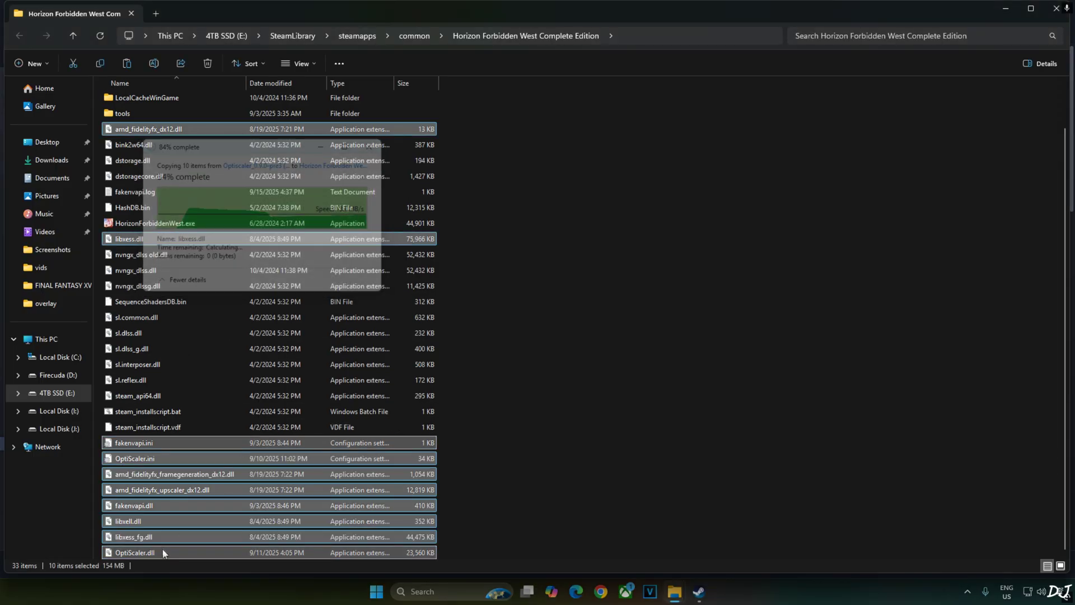
scroll(554, 414, down, 1)
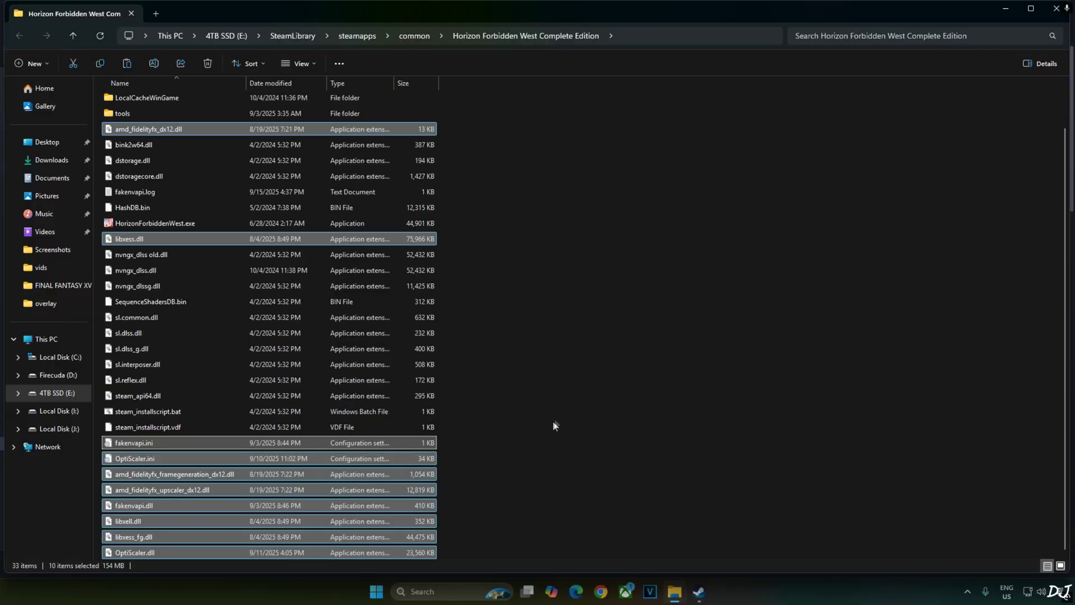
Rename OptiScaler.dll in the Horizon Forbidden West Complete Edition folder to dxgi.dll
click(136, 552)
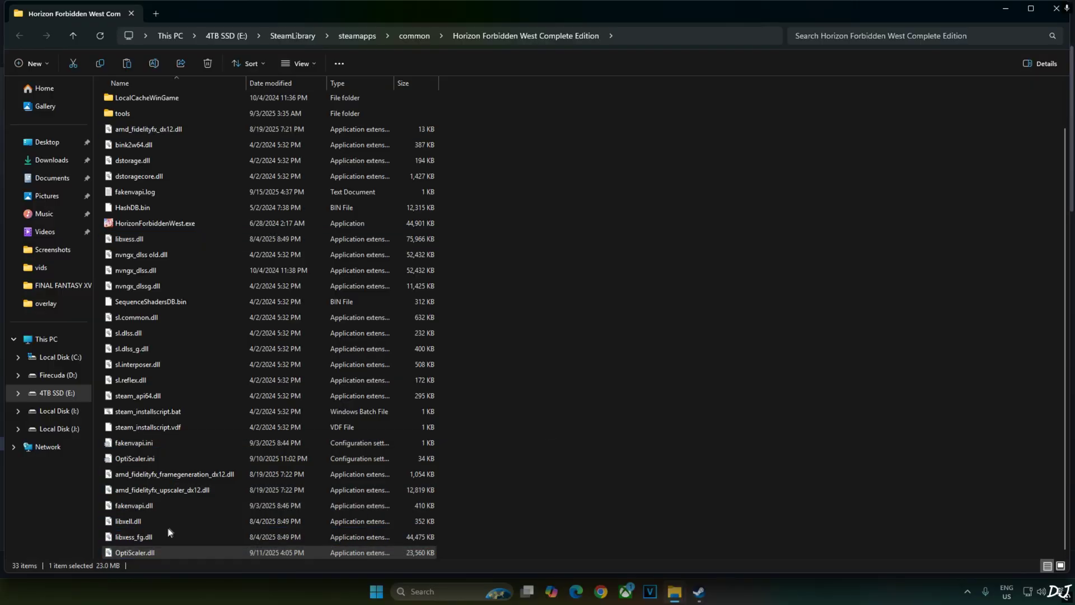
right_click(136, 550)
click(176, 505)
click(173, 525)
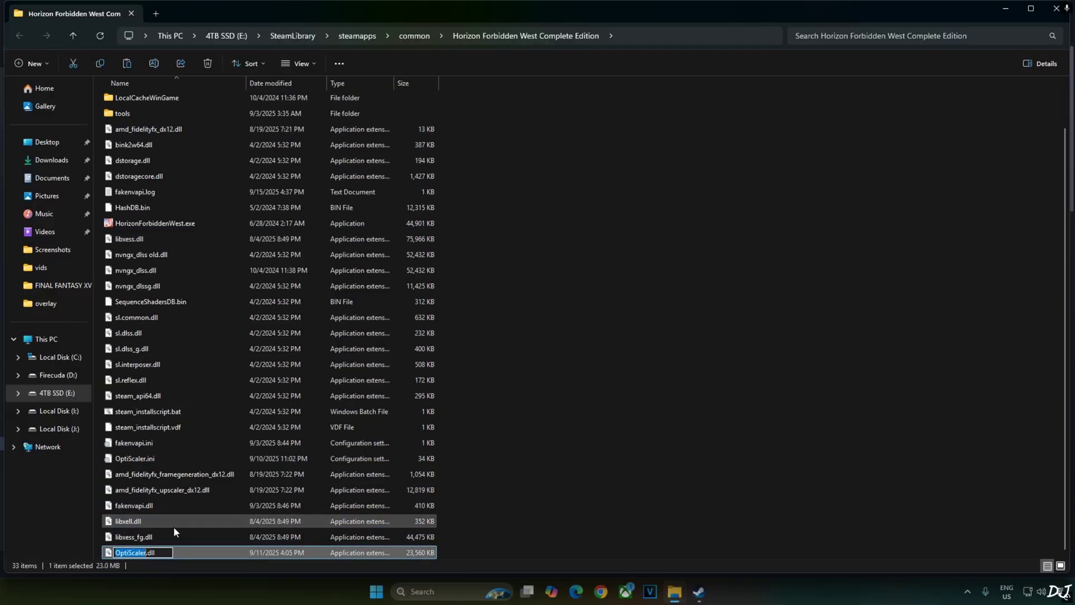
text(dxgi)
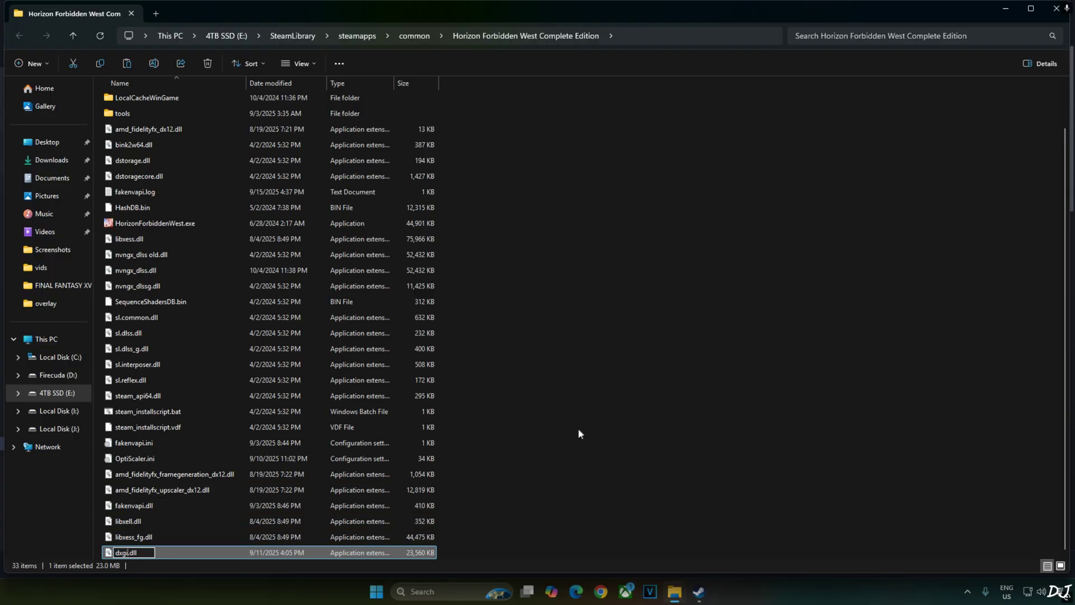
click(577, 428)
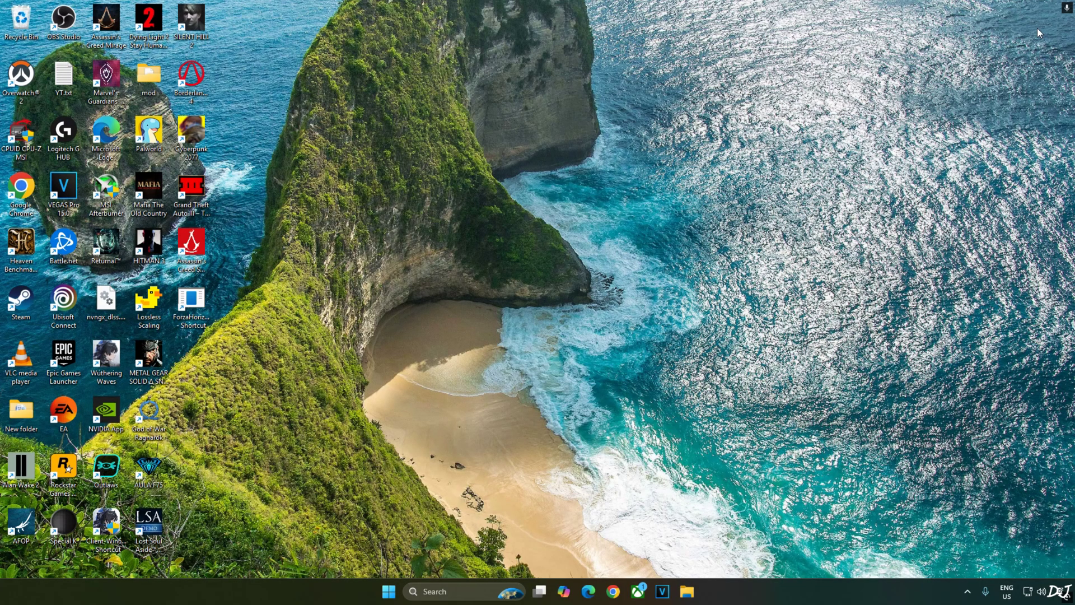
Open the Windows display graphics settings and expand the advanced graphics options to check hardware-accelerated GPU scheduling and variable refresh rate
right_click(294, 482)
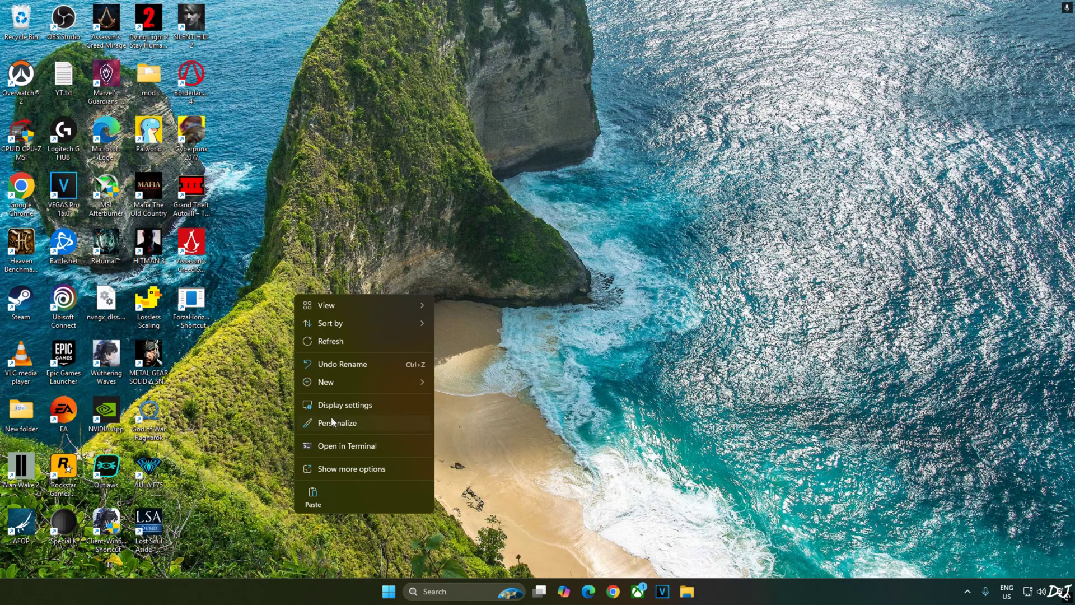
click(351, 403)
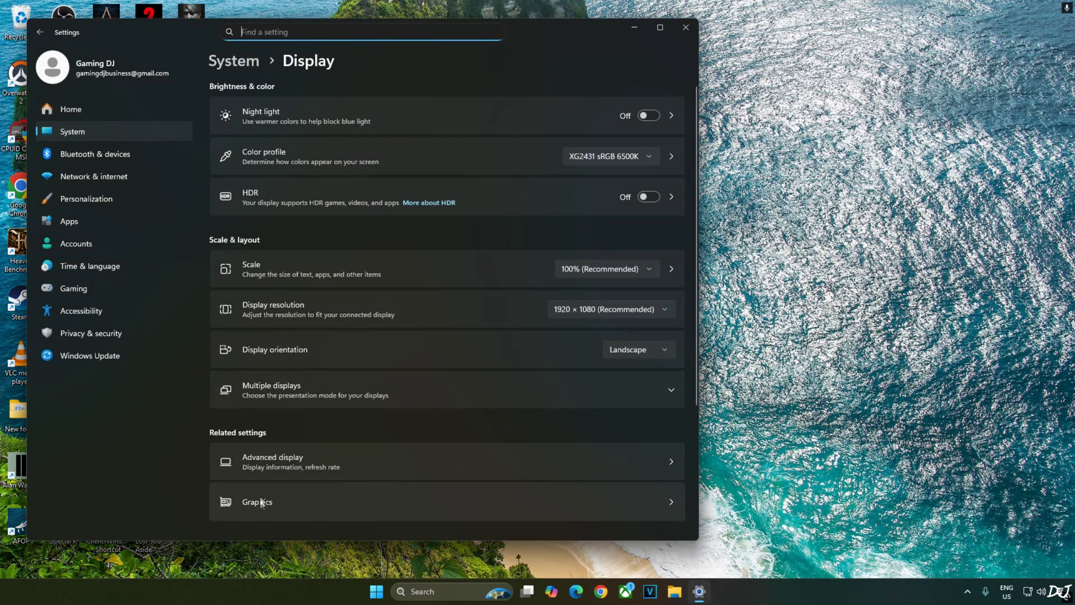
click(261, 501)
click(250, 240)
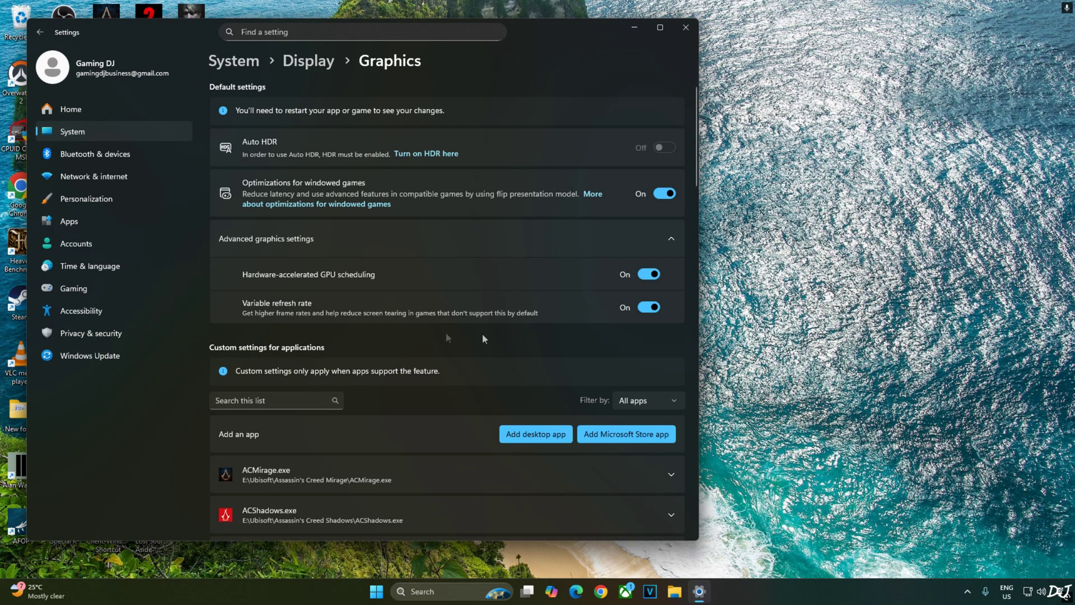
Switch to NVIDIA Control Panel and check the vertical sync setting in the Horizon Forbidden West Complete Edition program profile
click(377, 592)
text(nv)
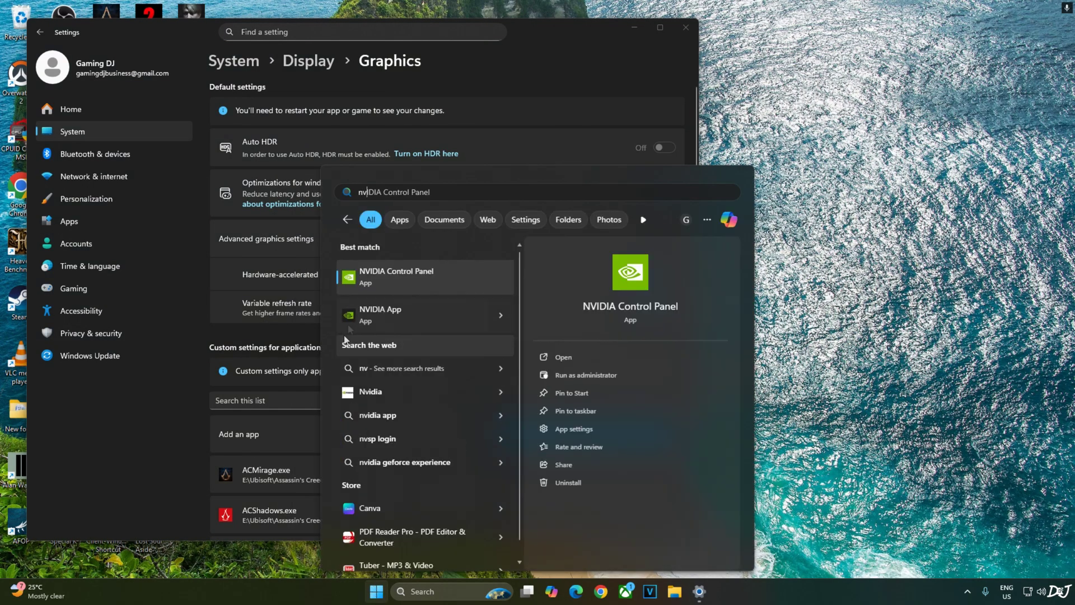
click(383, 276)
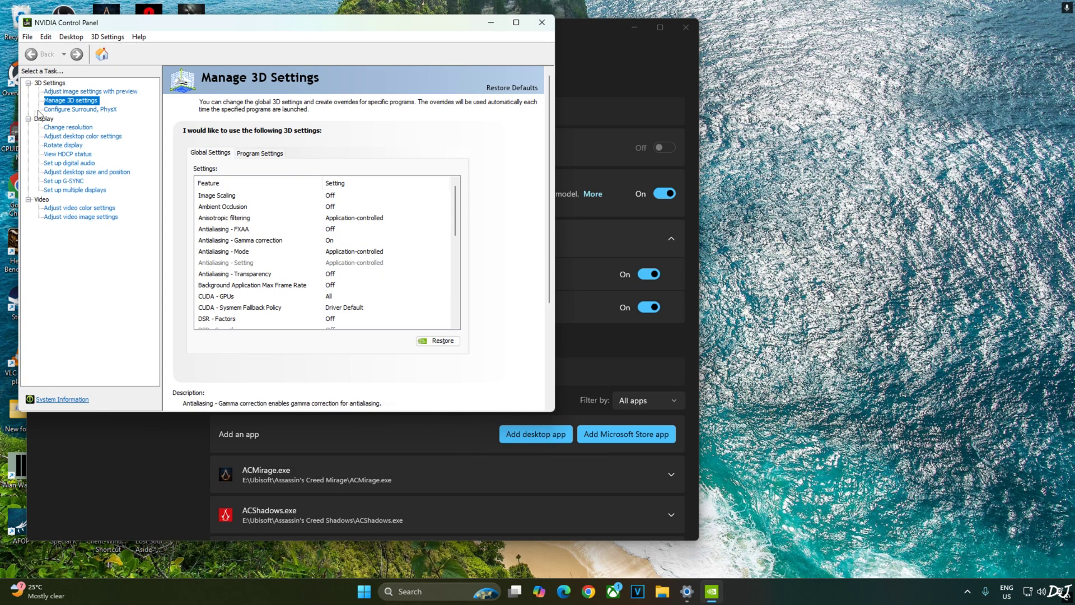
click(255, 154)
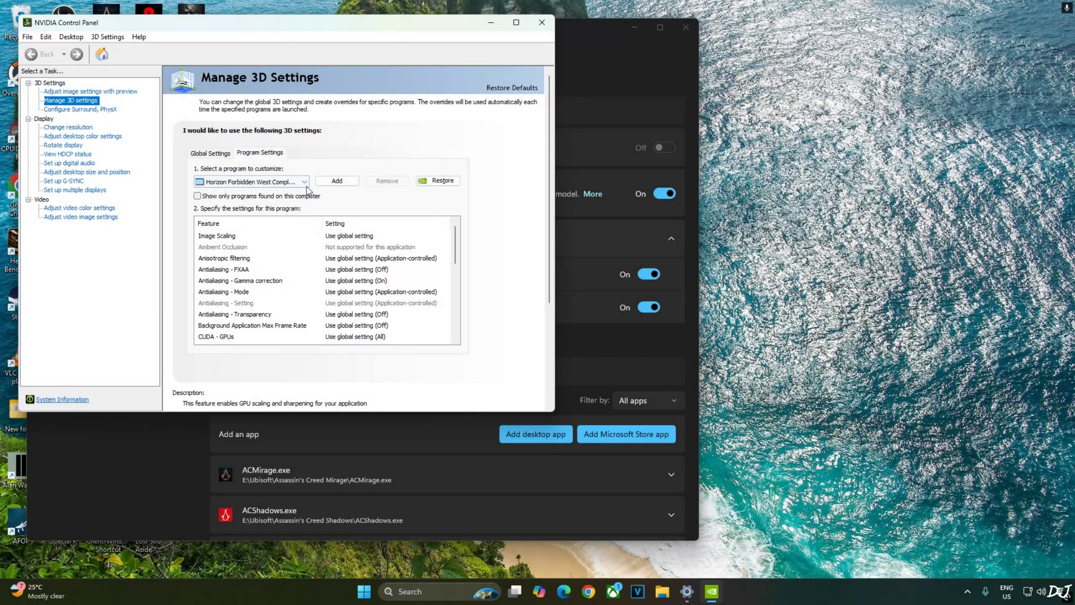
click(304, 182)
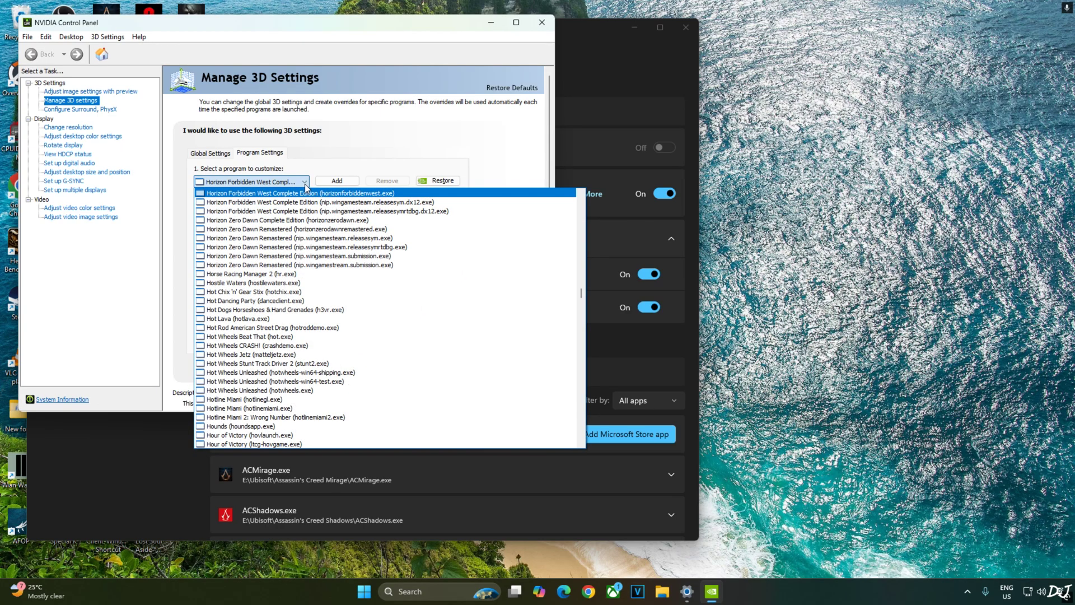
click(305, 187)
scroll(442, 336, down, 10)
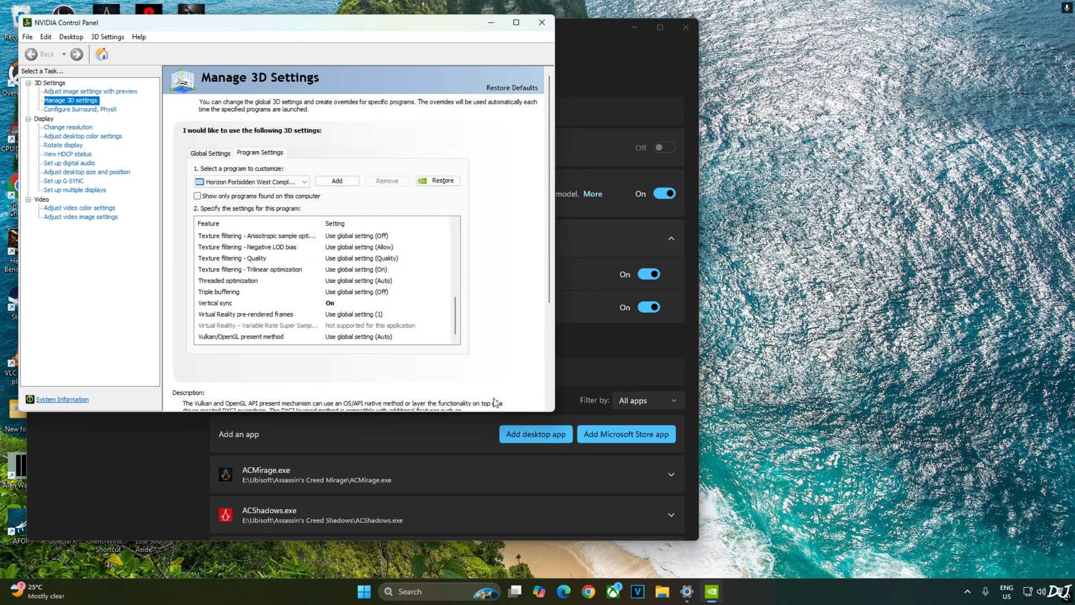
Check the G-SYNC setup and the G-SYNC Compatible Indicator option, closing NVIDIA Control Panel when done
click(63, 181)
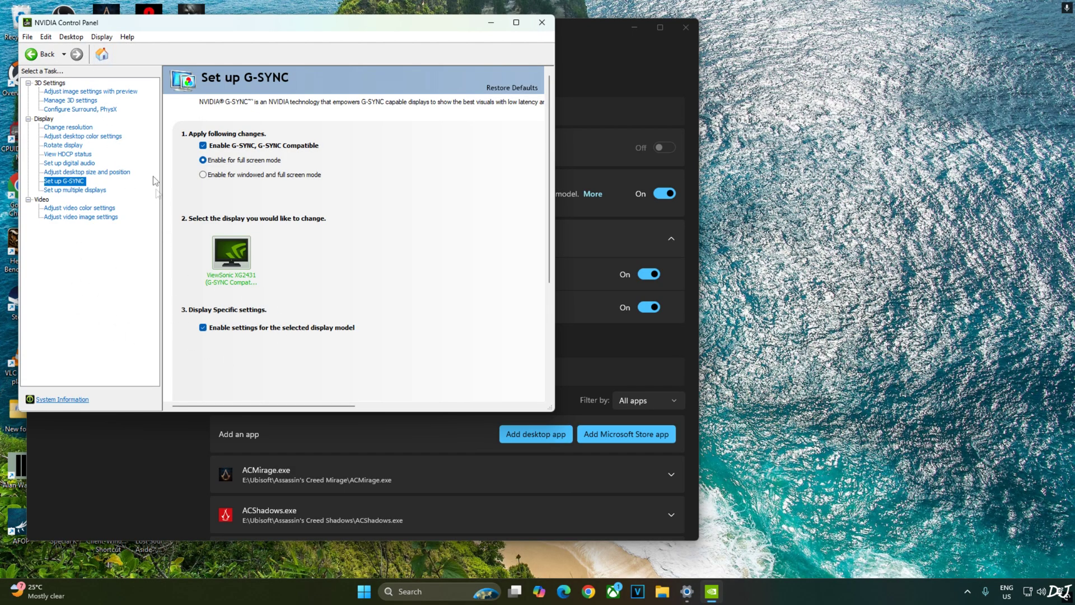
click(102, 37)
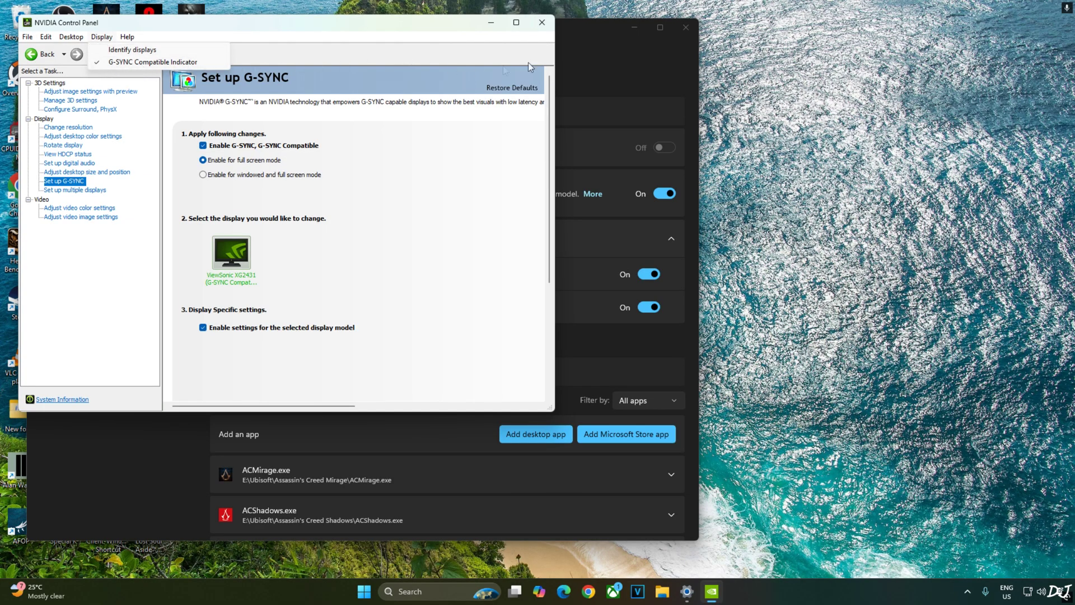
click(542, 23)
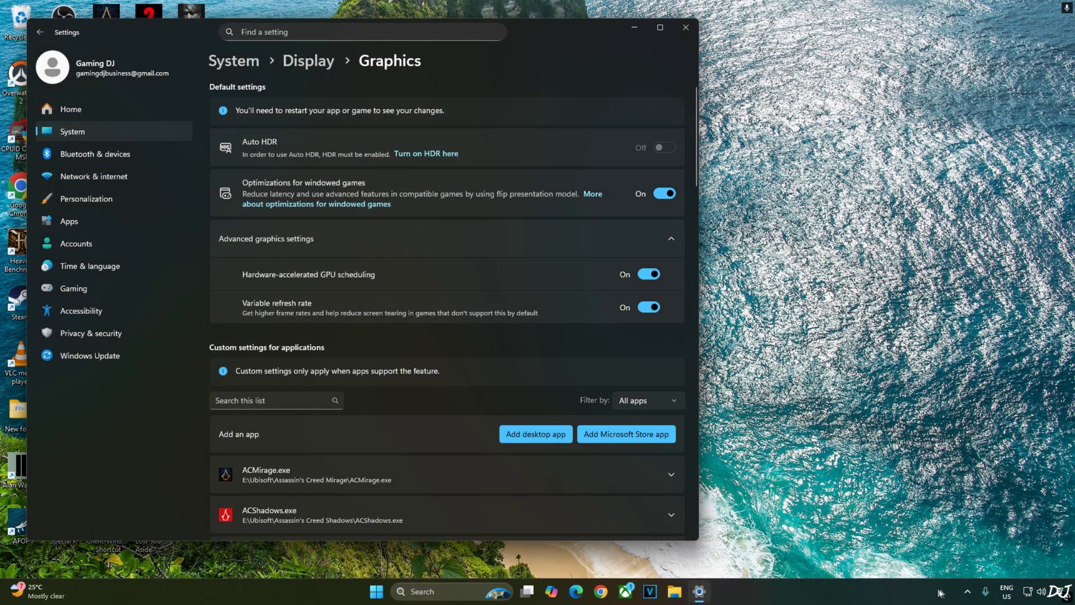
Open RivaTuner Statistics Server and review the compatibility and injection properties in its setup, including Microsoft Detours API hooking
click(967, 591)
click(989, 534)
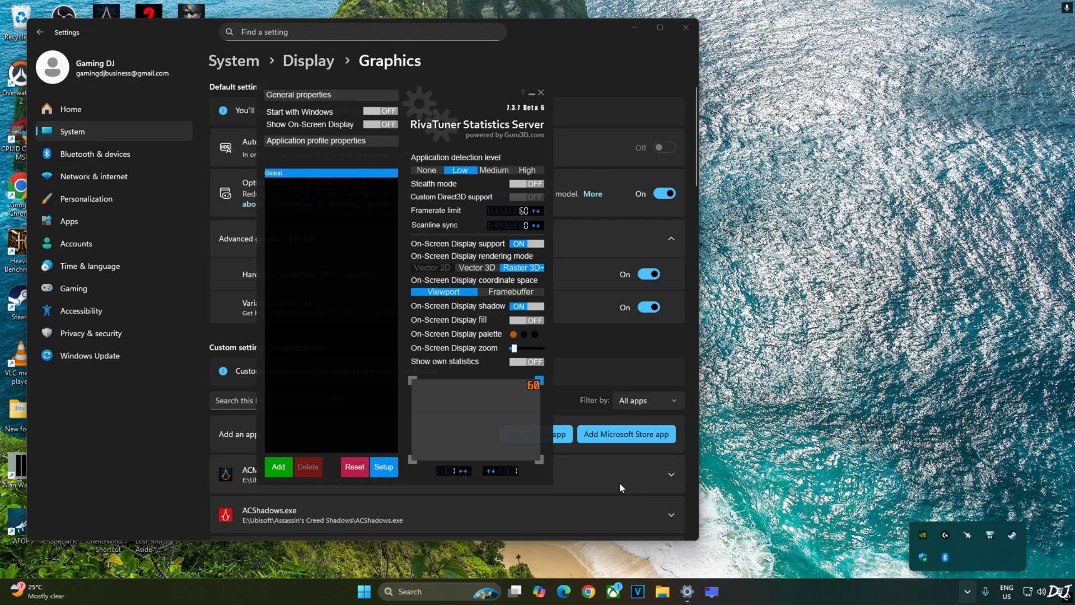
click(384, 467)
scroll(489, 446, down, 5)
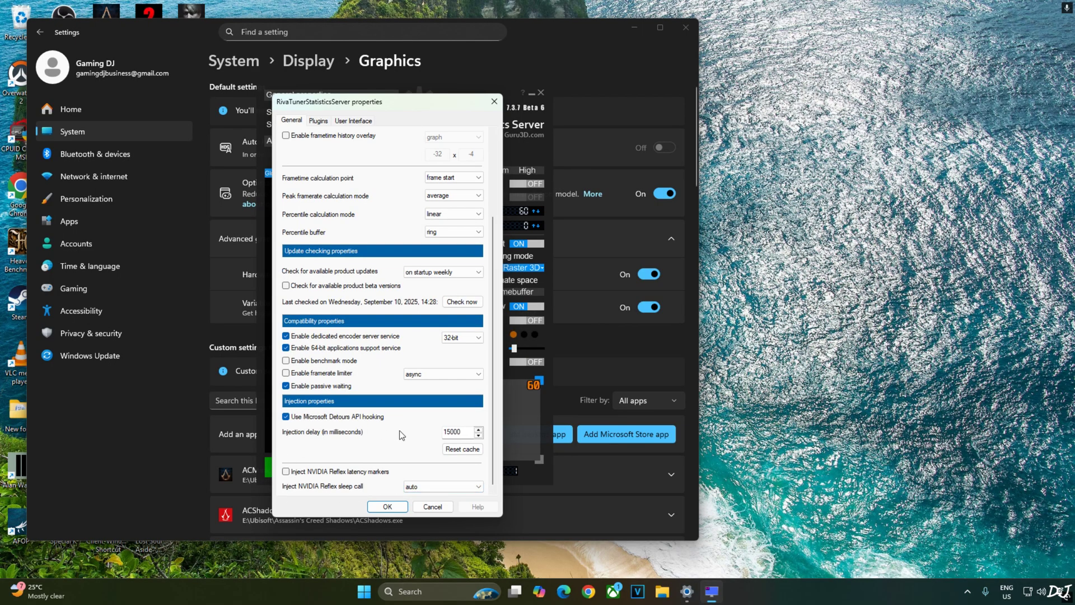
click(387, 506)
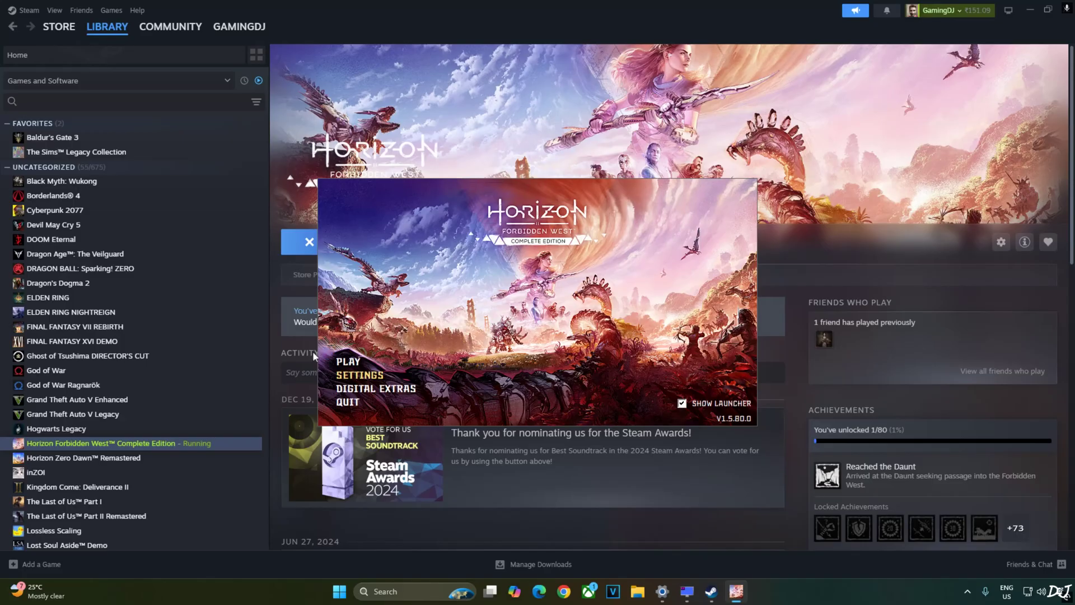
Review the window mode choices and graphics options in the Horizon Forbidden West setup dialog, accept the settings and start the game
click(358, 374)
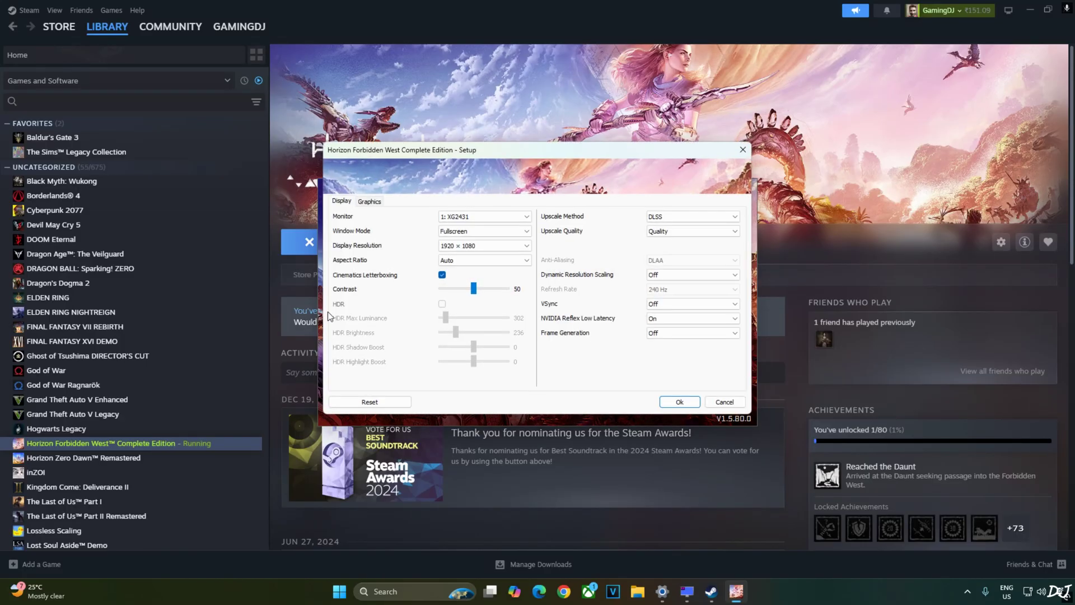
click(466, 232)
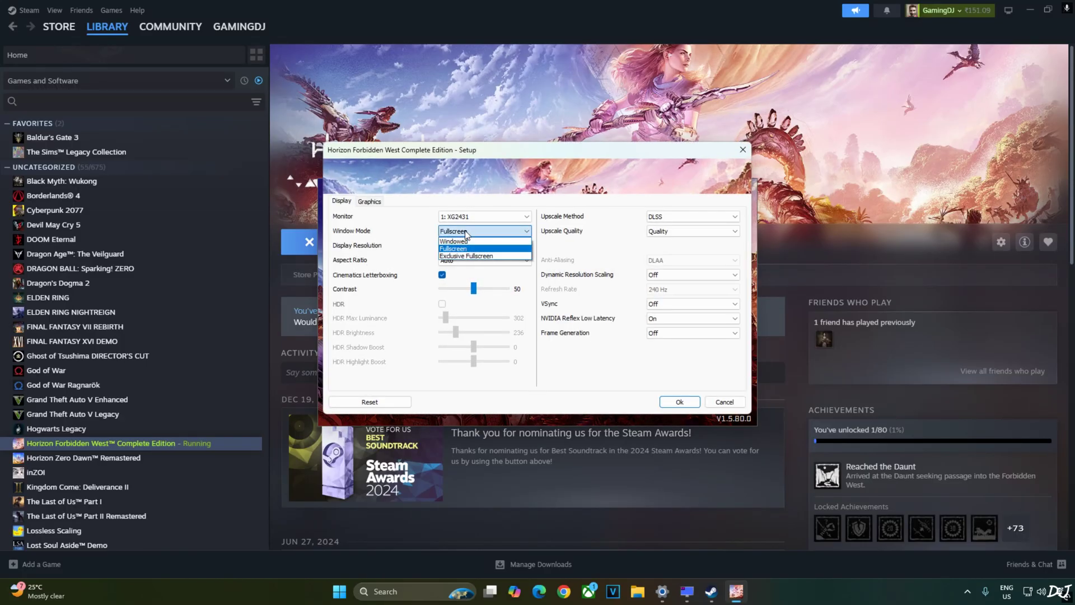
click(465, 231)
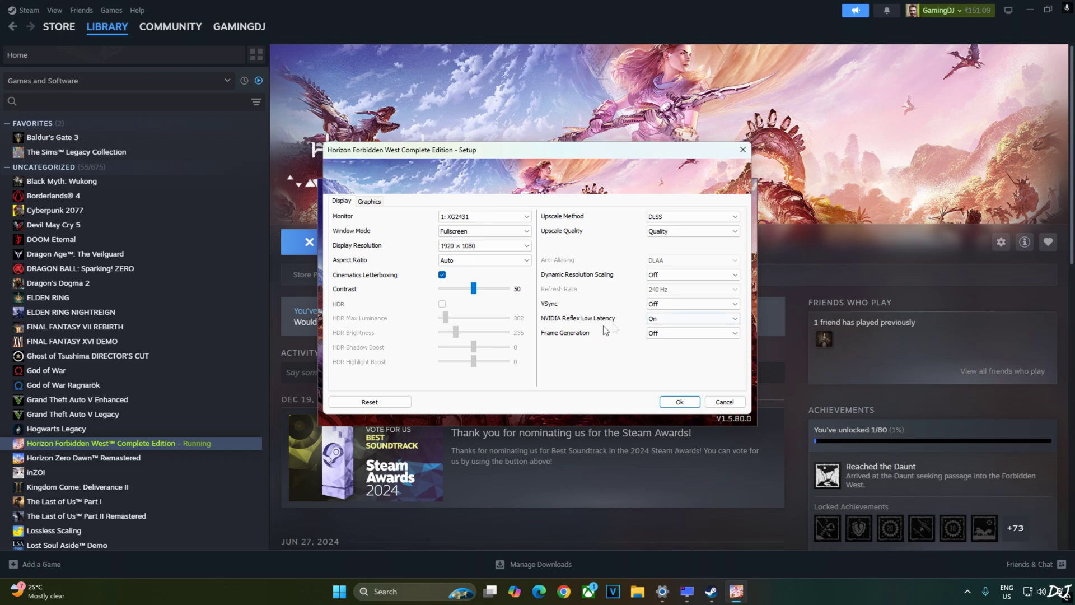
click(369, 201)
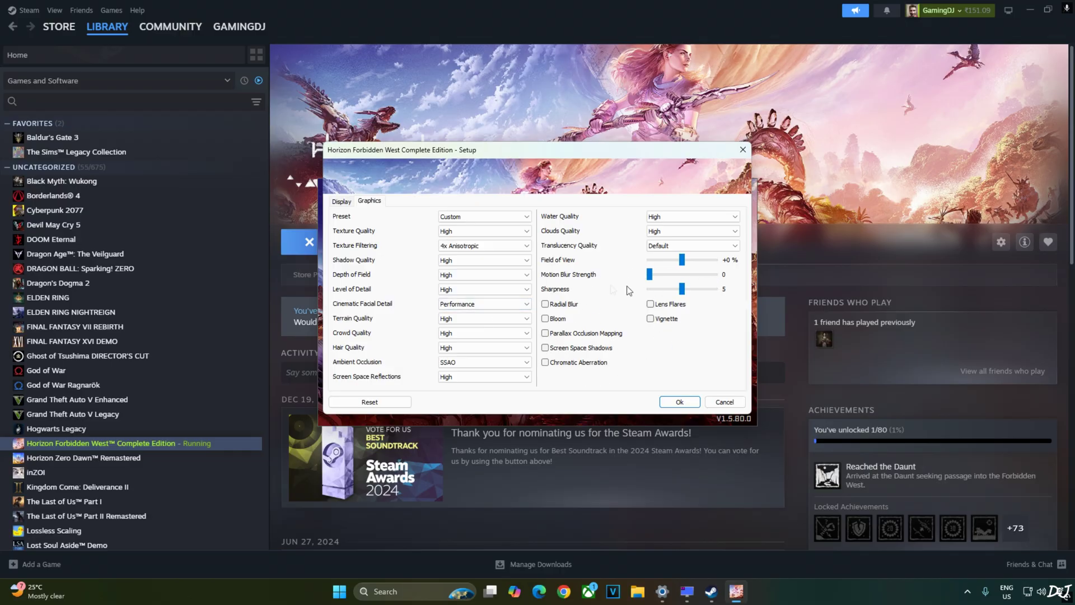
click(690, 402)
click(352, 361)
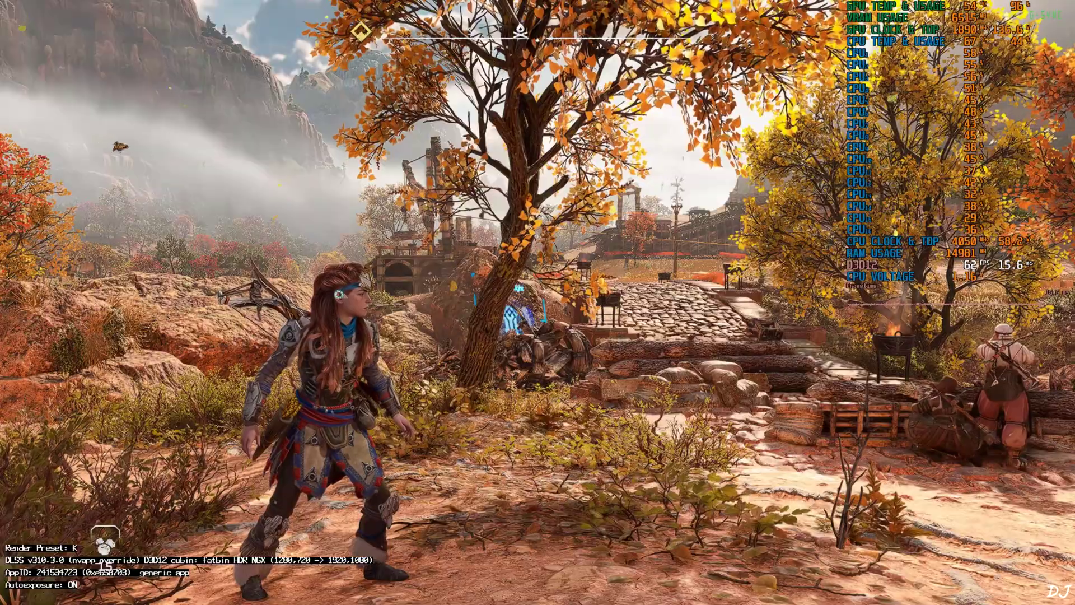
Bring up the OptiScaler menu in the game, enable the FPS overlay and set its overlay type to Full + Graph
key(Insert)
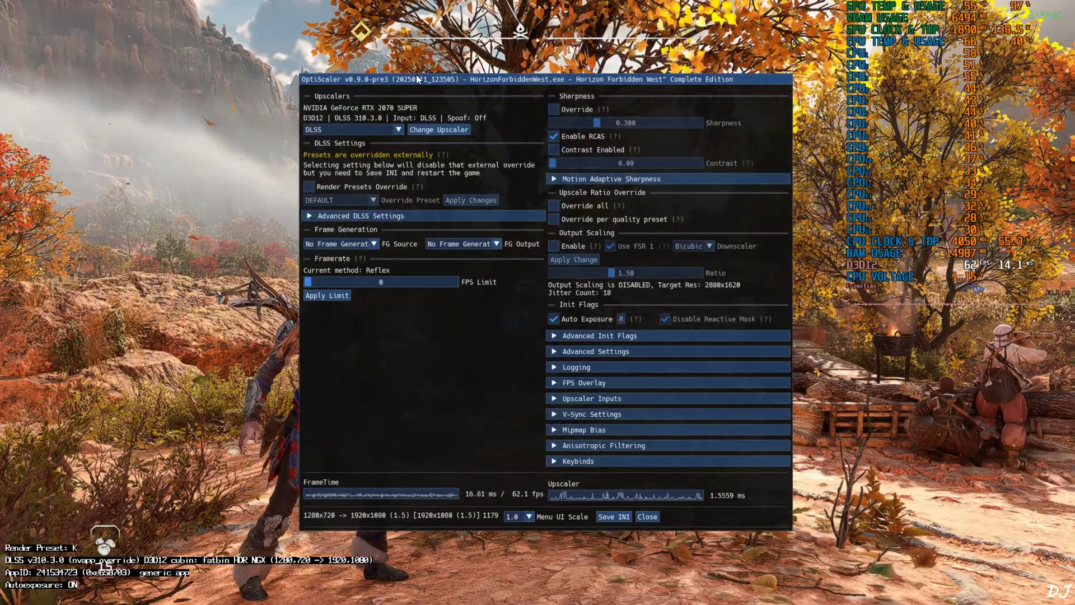
drag(416, 78, 380, 78)
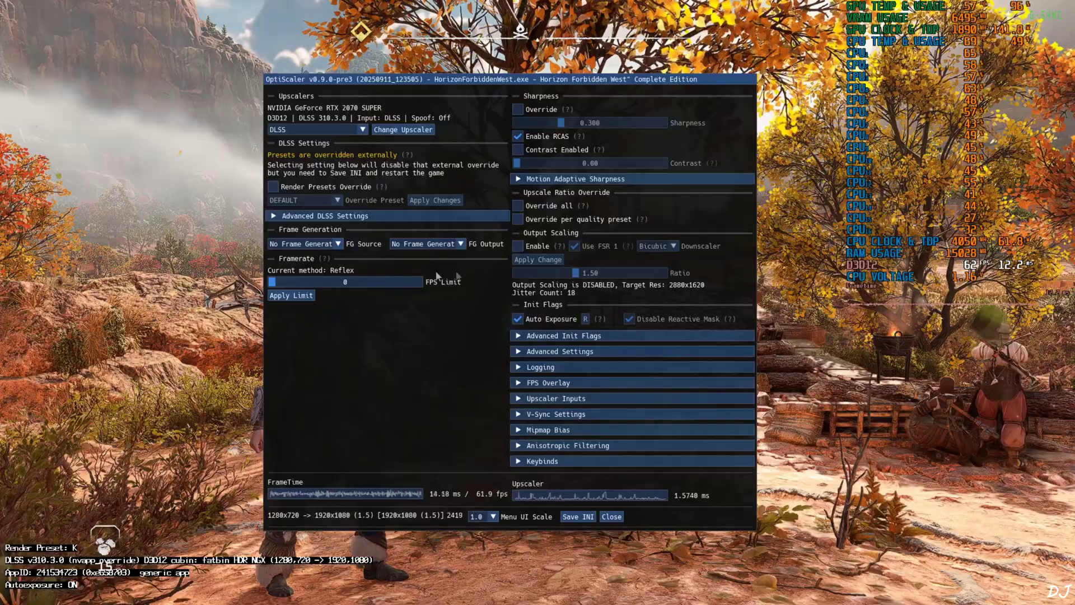
click(523, 400)
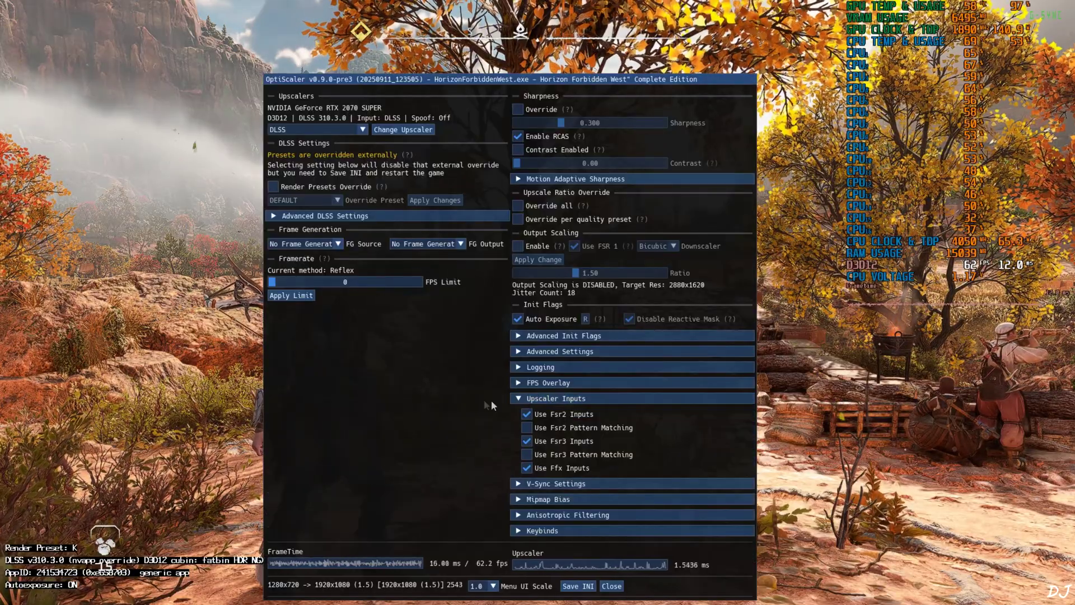
click(530, 398)
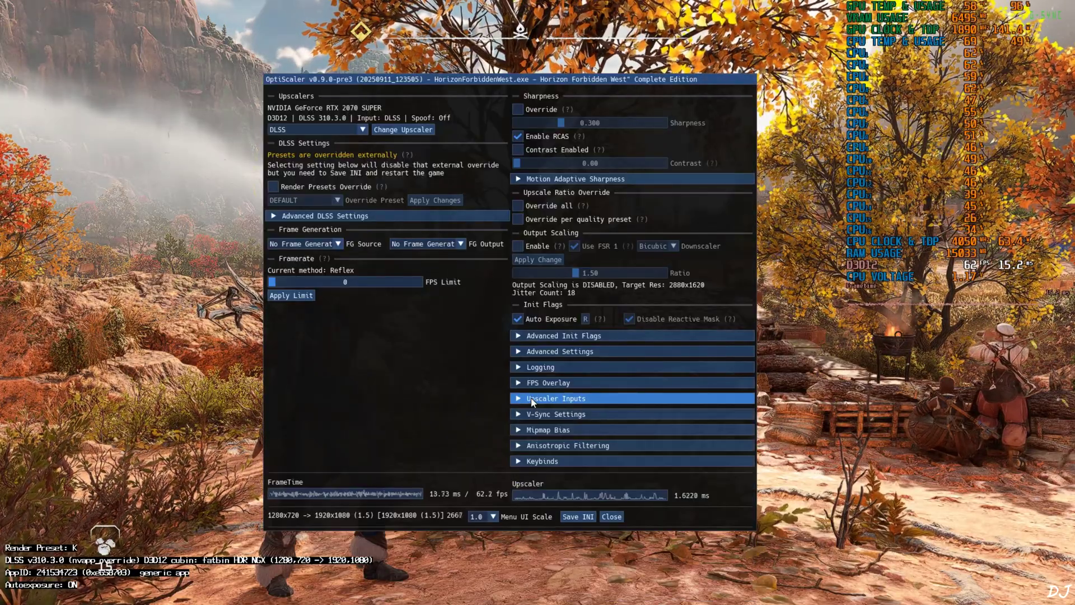
click(537, 383)
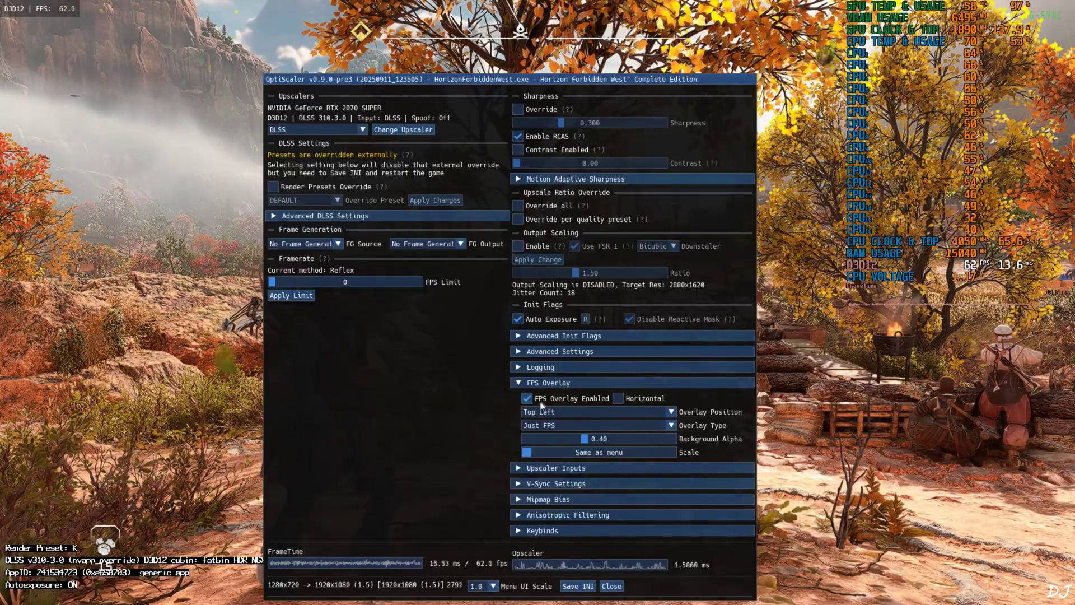
click(533, 424)
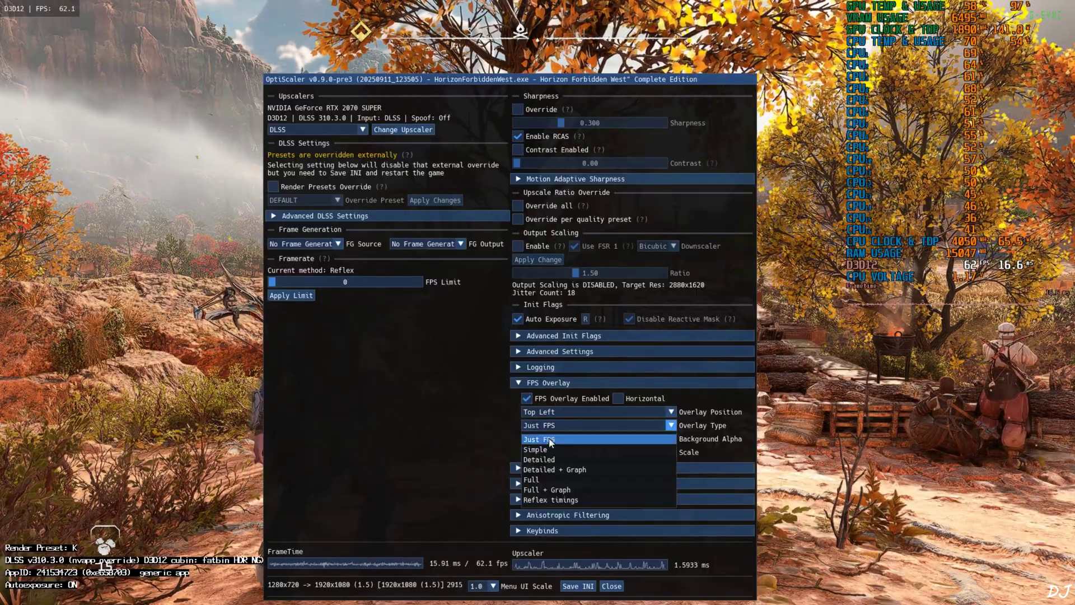
click(524, 486)
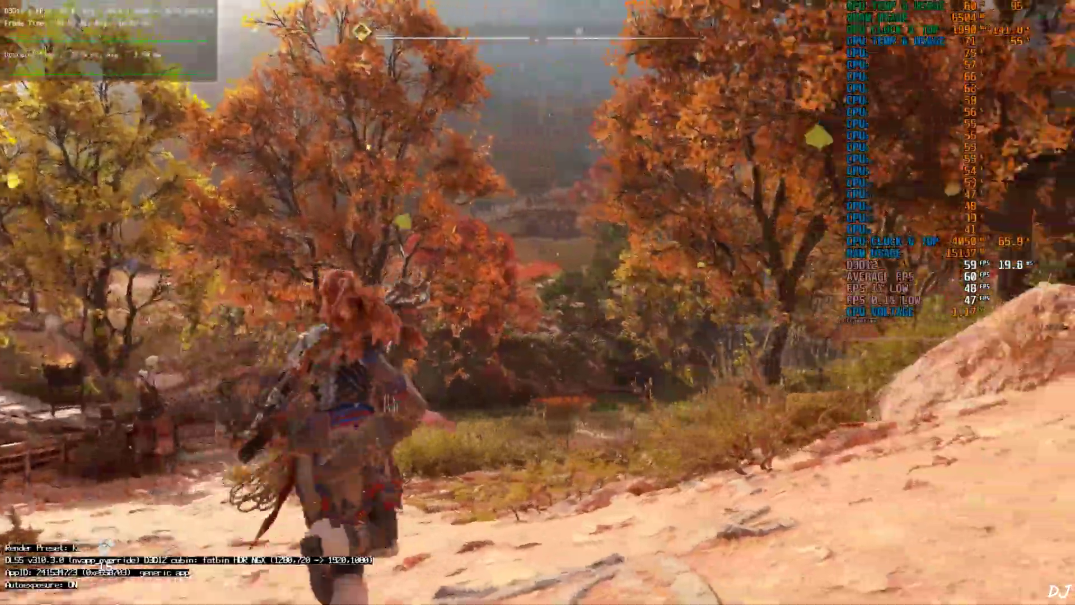
key(w)
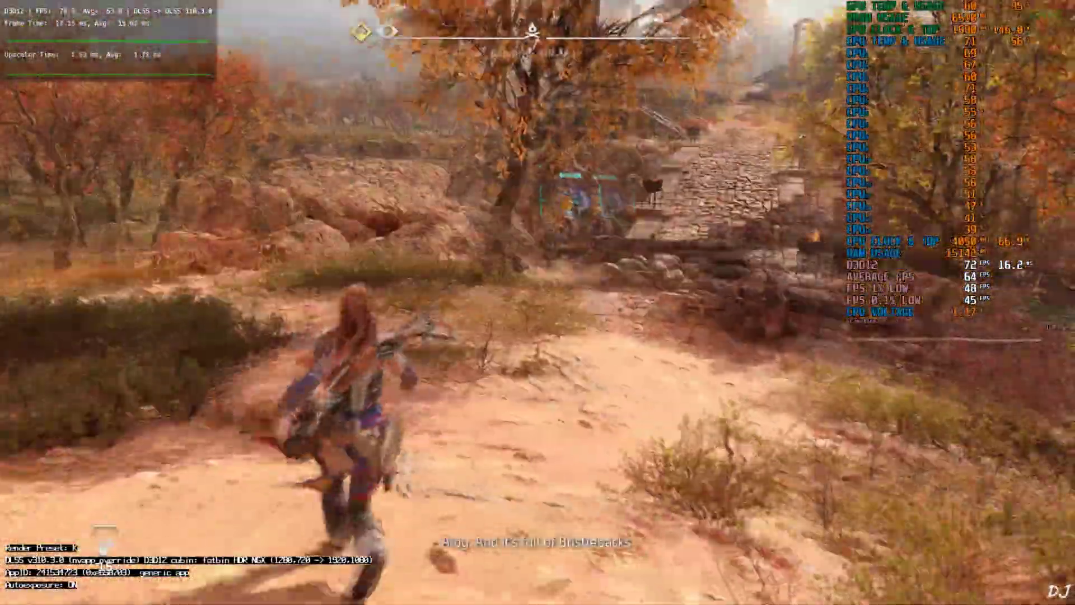
key(w)
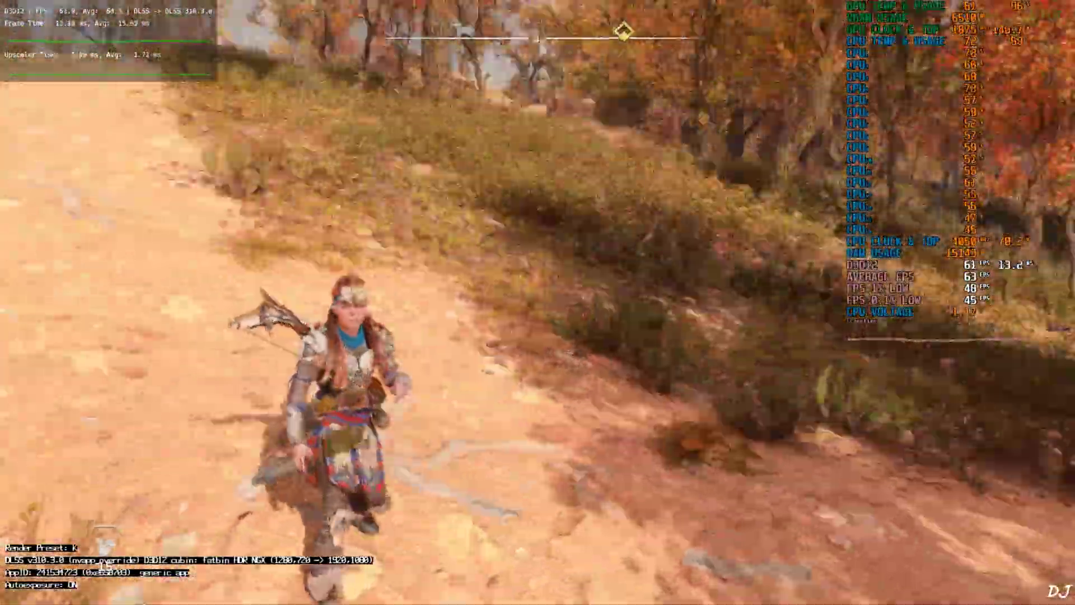
key(w)
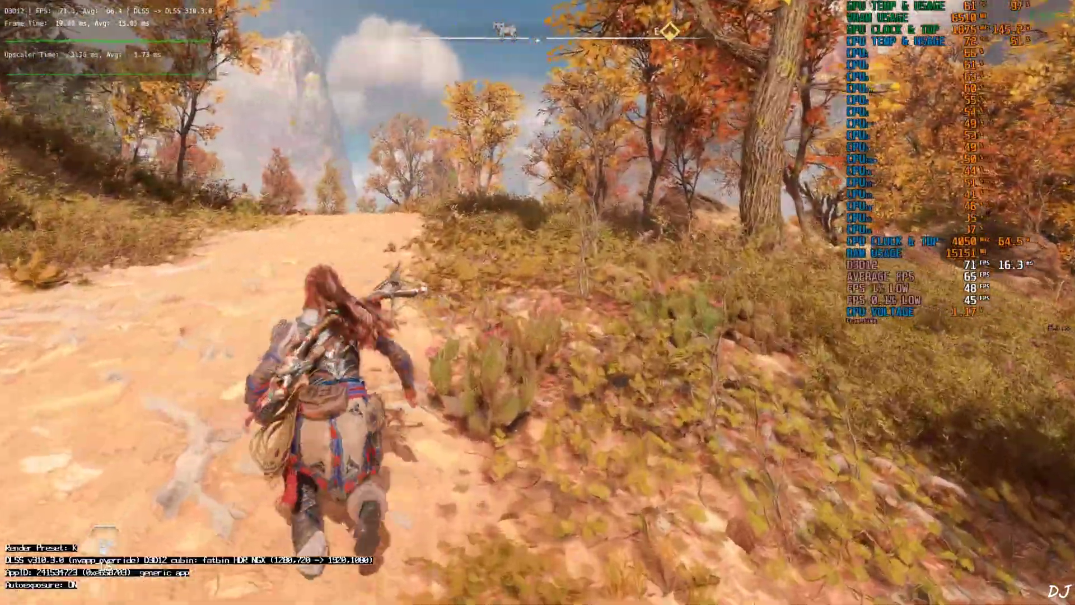
key(w)
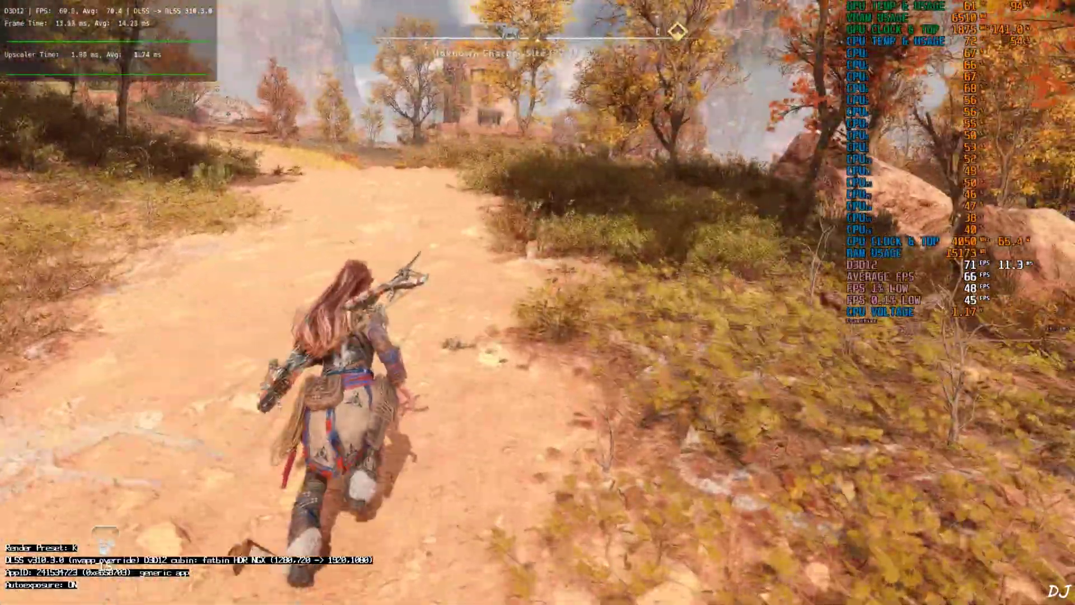
key(w)
key(a)
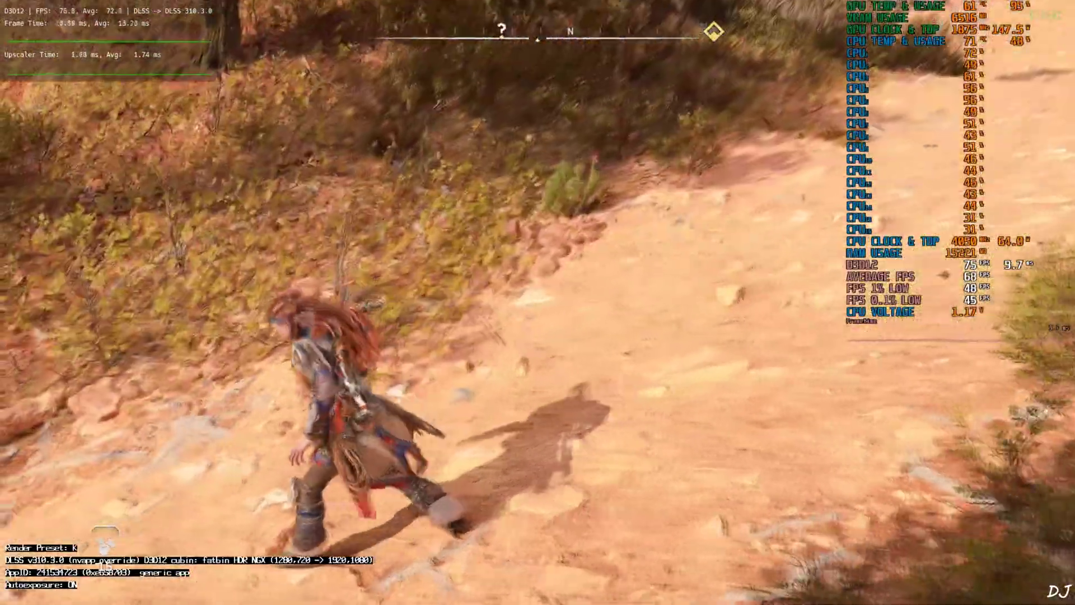
Run the character along the trail and aim the bow to observe the frame rate and frame time overlays without OptiScaler frame generation
key(w)
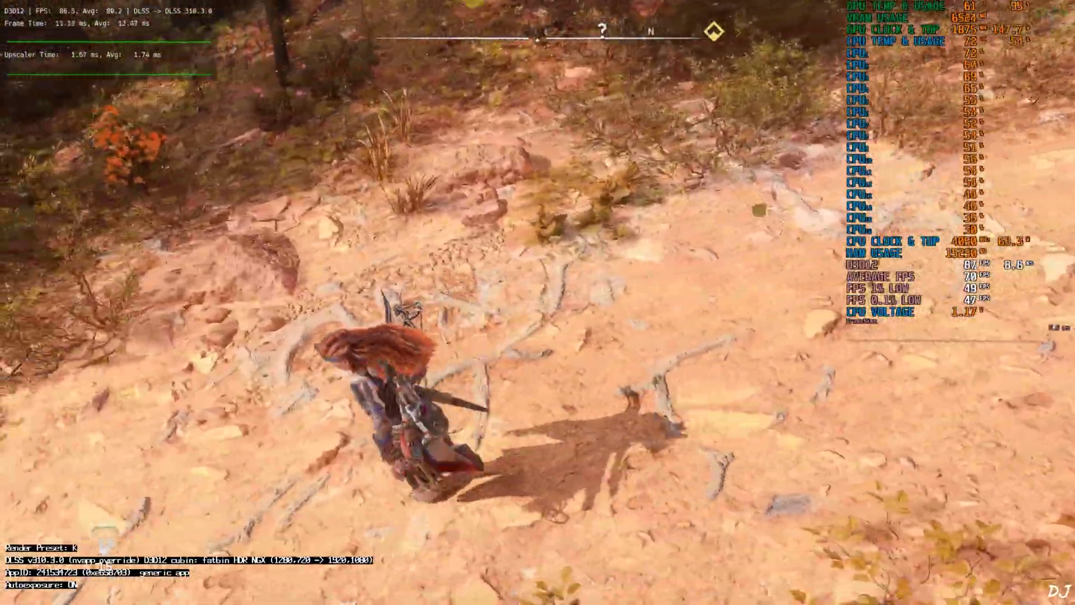
key(w)
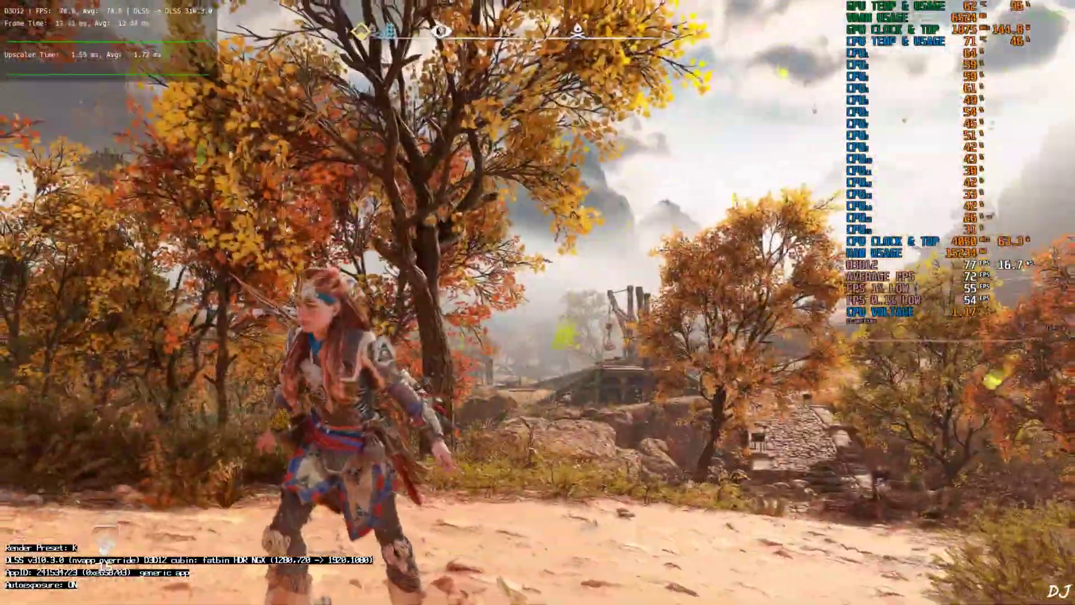
key(w)
right_click(537, 303)
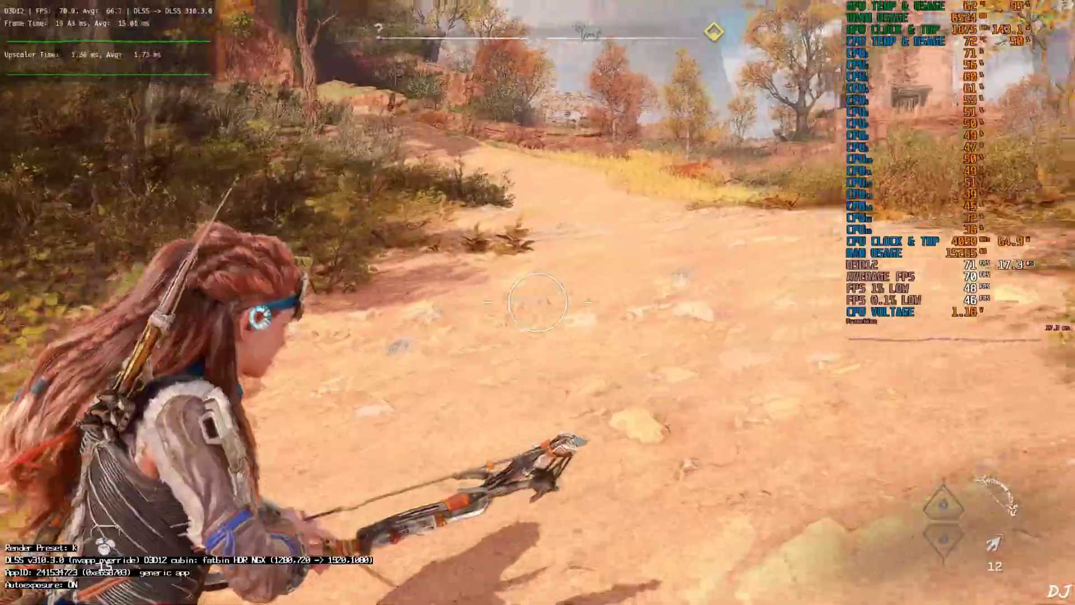
key(w)
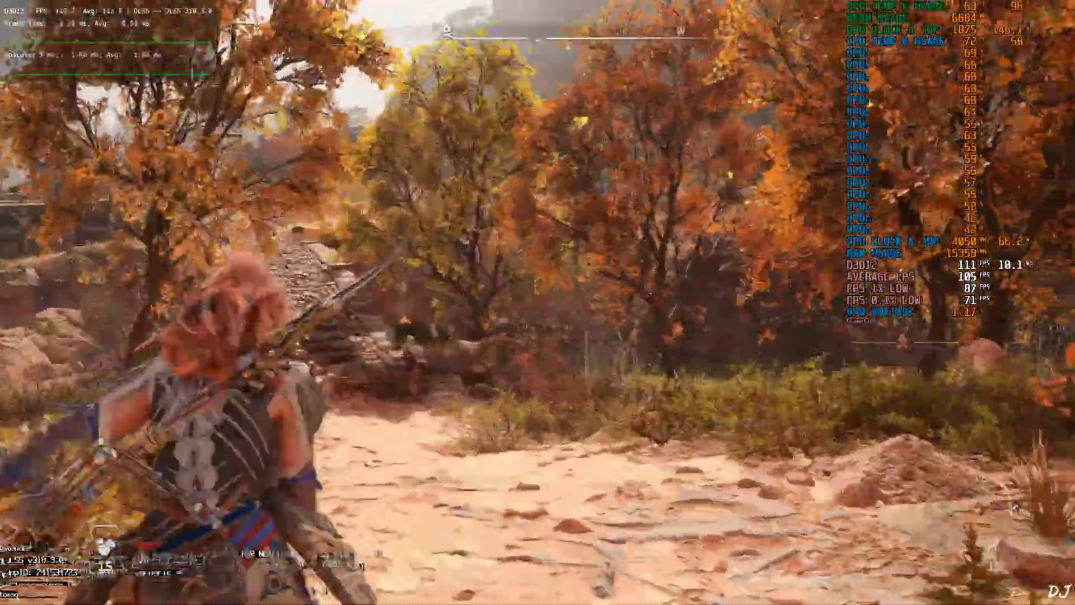
right_click(537, 302)
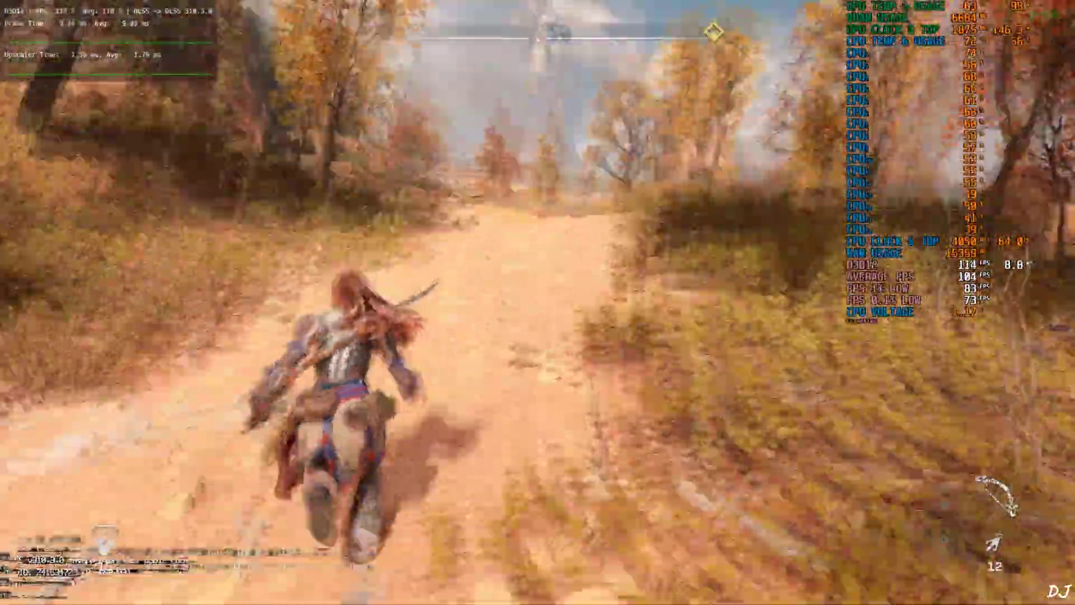
right_click(537, 302)
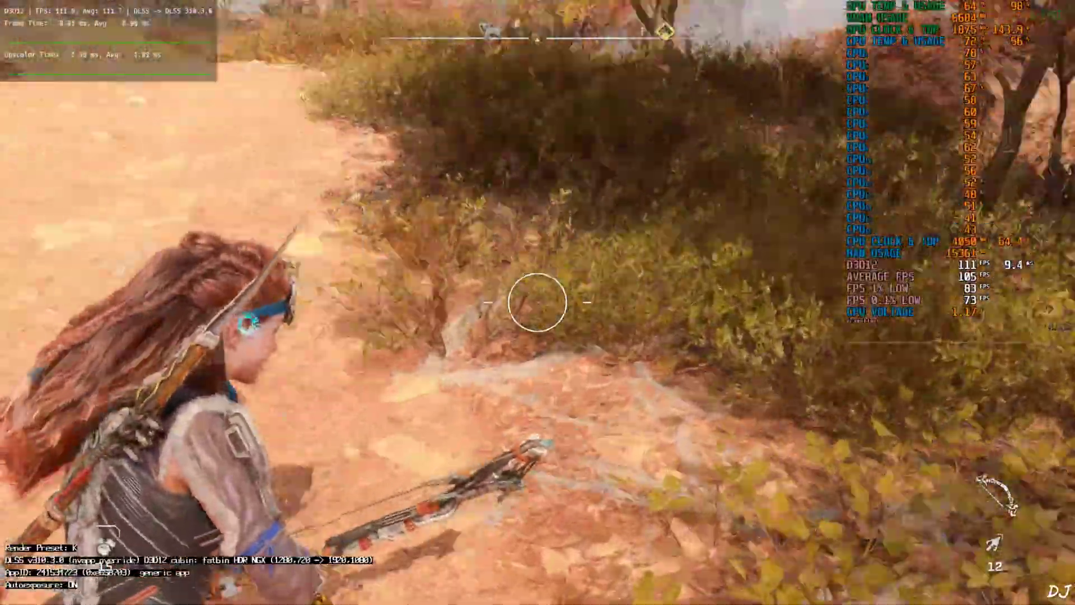
key(w)
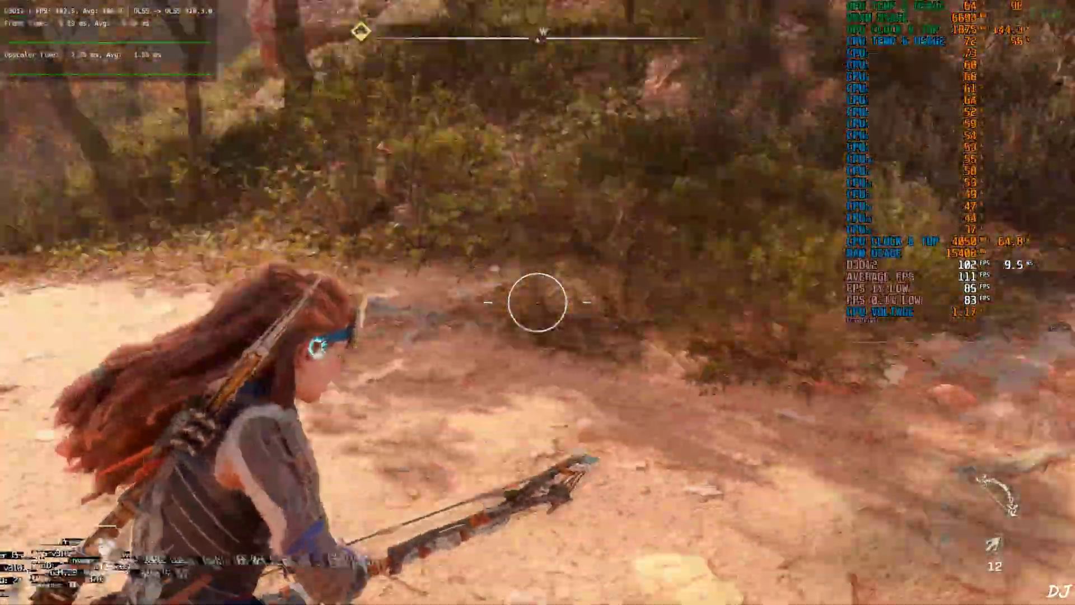
key(w)
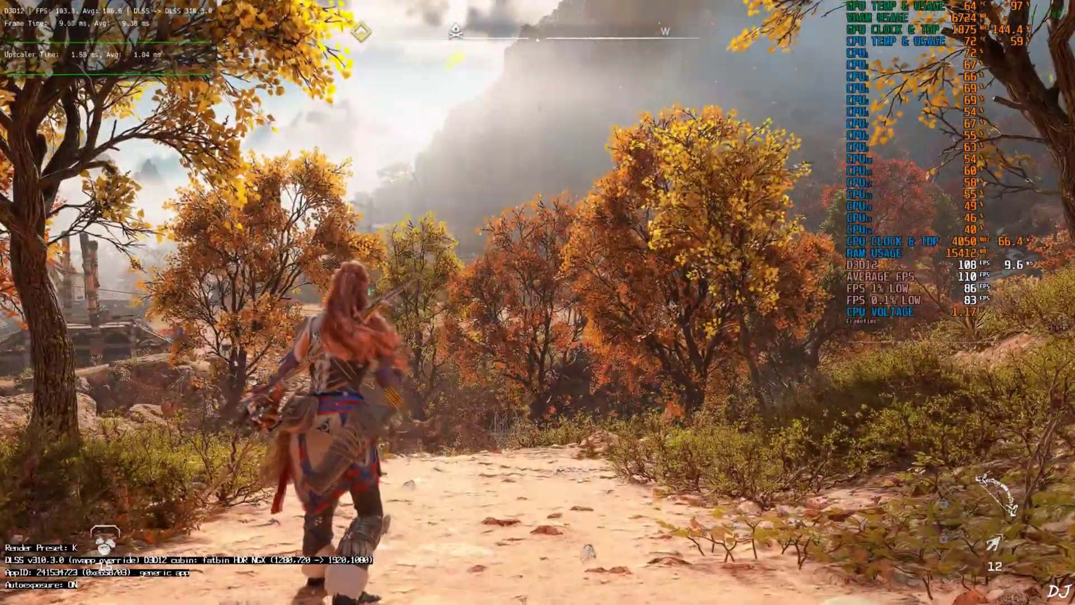
In OptiScaler, set the frame generation source to FSR 3.1 FG and the output to XeFG, saving the INI and closing the menu
key(Escape)
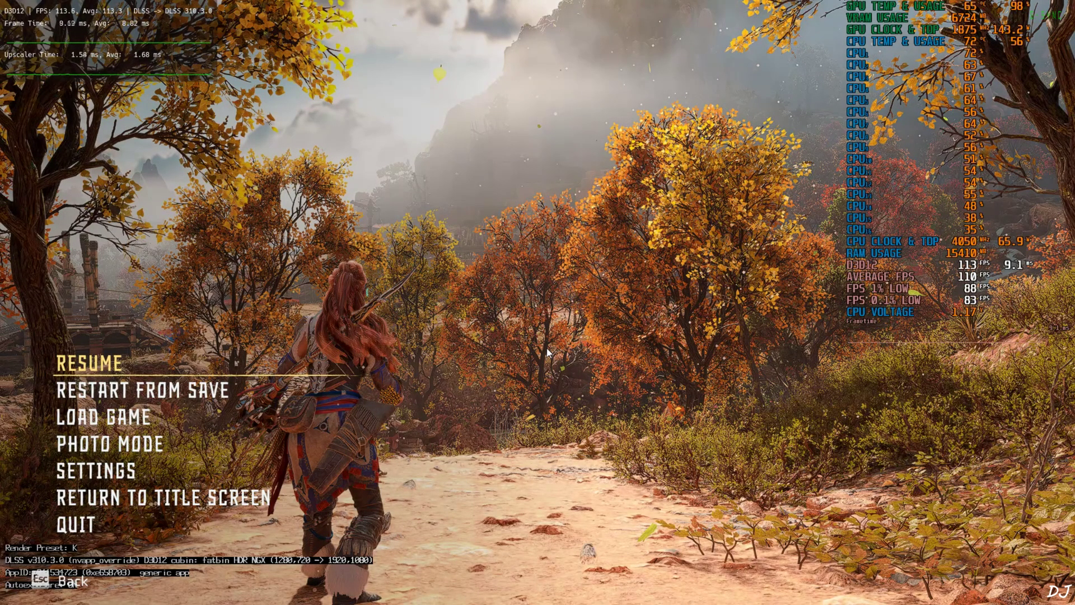
key(Insert)
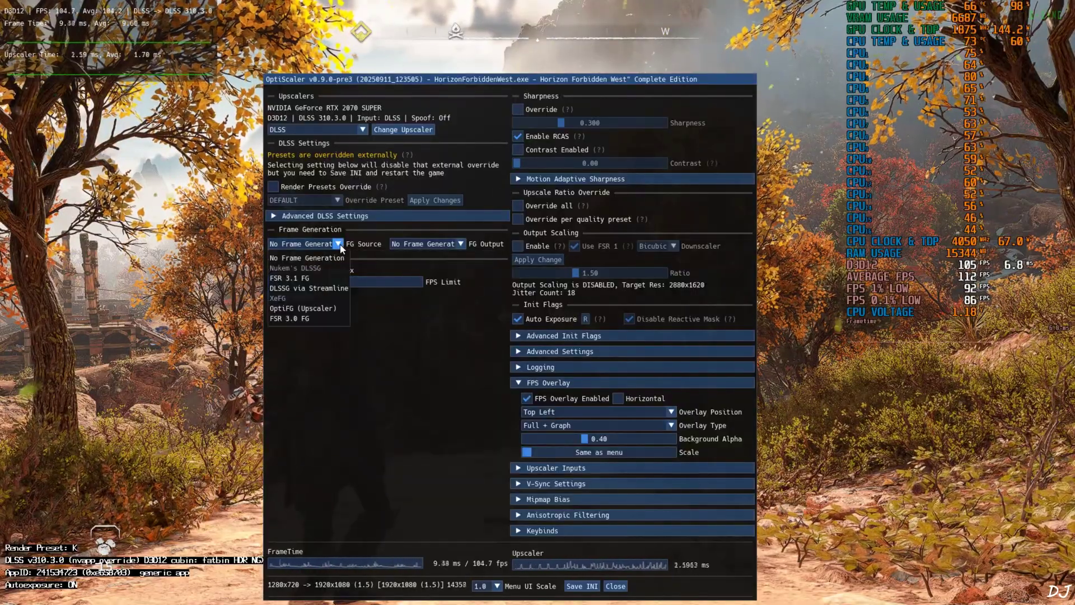
click(296, 278)
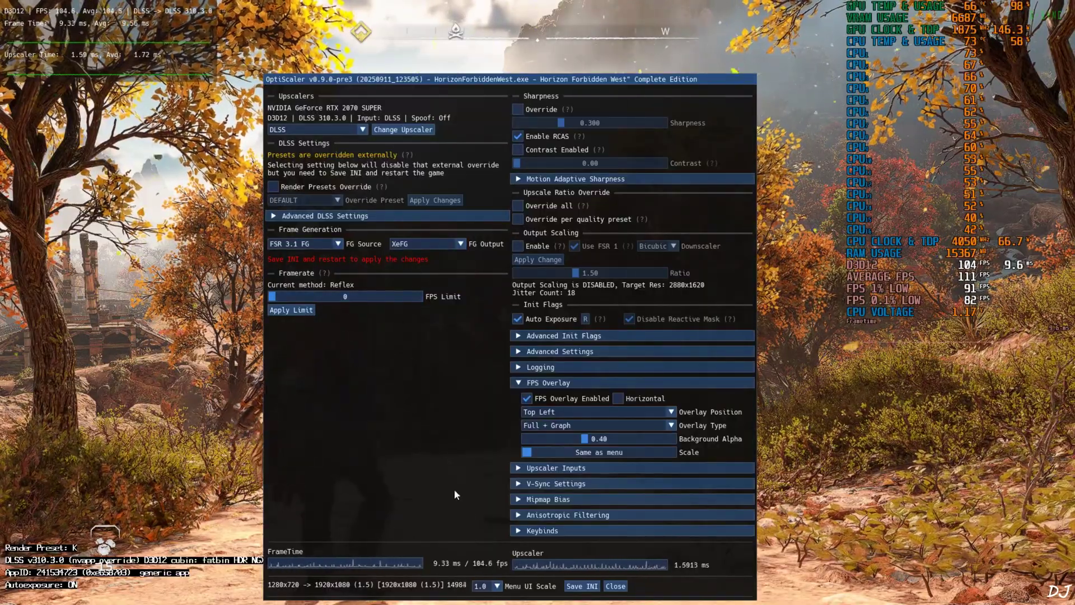
click(607, 588)
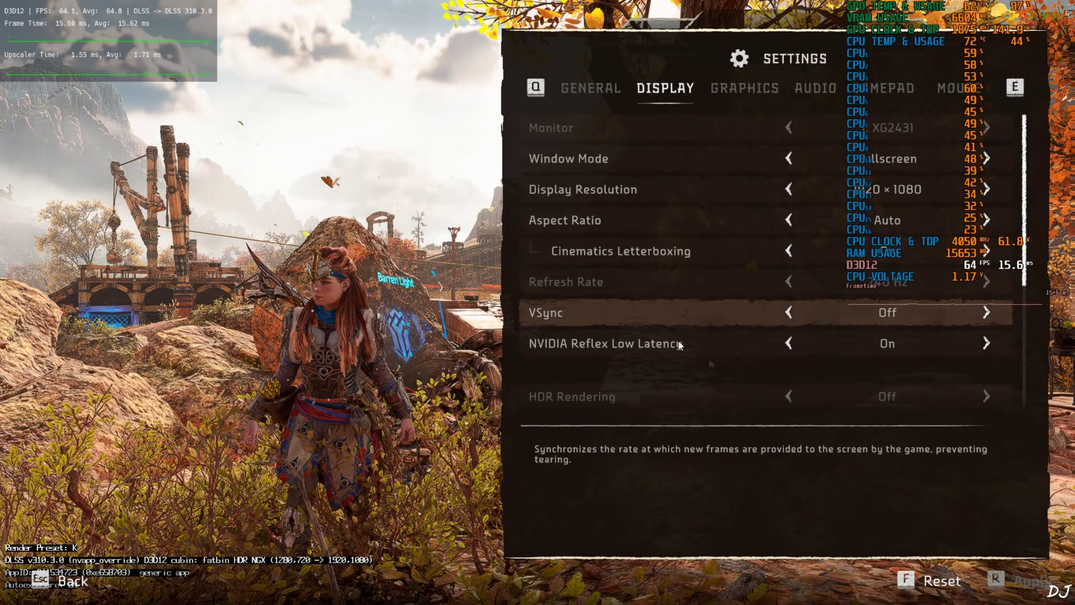
Review the game's display settings for VSync, Reflex, DLSS upscaling and AMD FSR 3 Frame Generation, then return to the game
scroll(824, 356, down, 5)
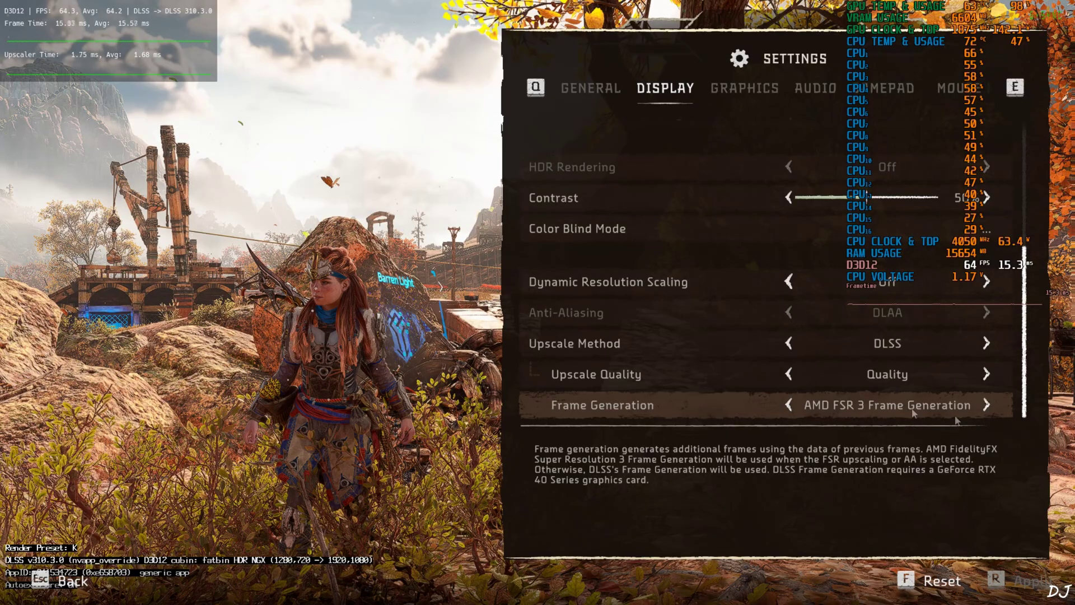
key(Escape)
key(Escape)
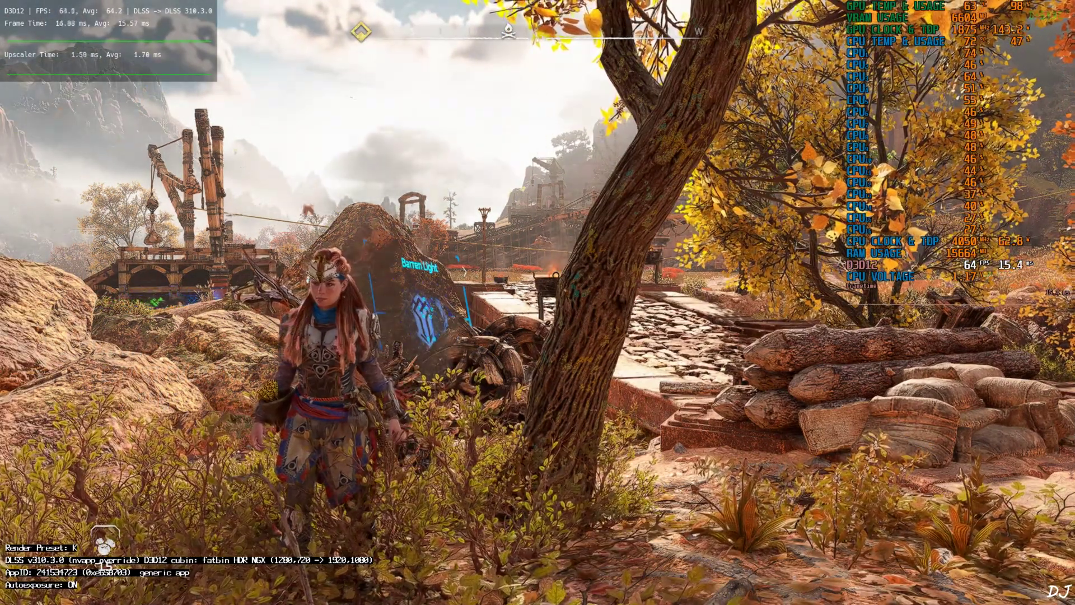
Activate XeFG with Debug View in OptiScaler, and move the character to check the frame generation in game
key(Insert)
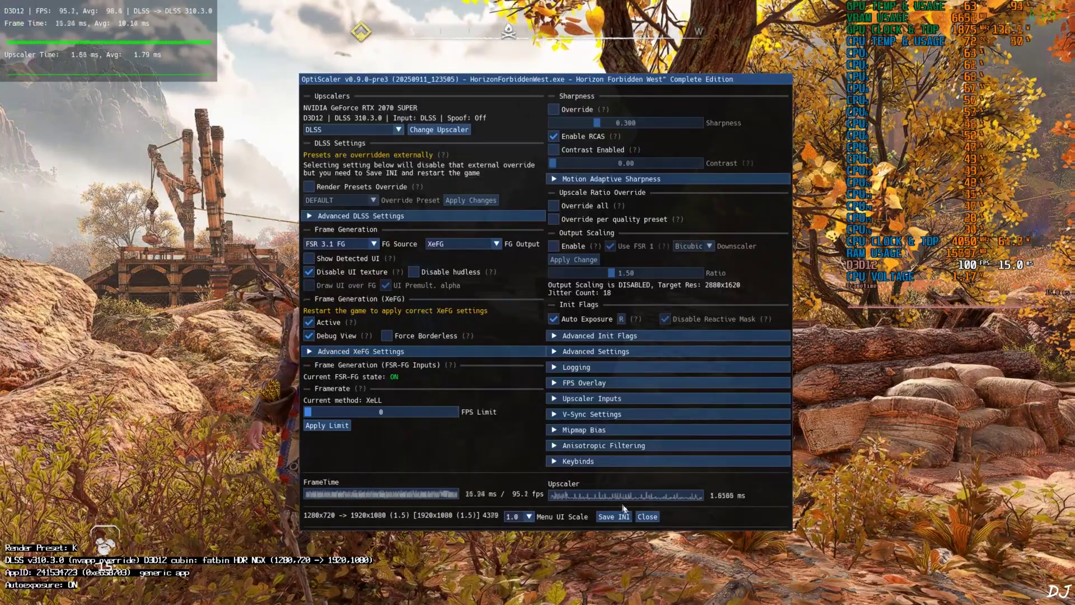
click(645, 516)
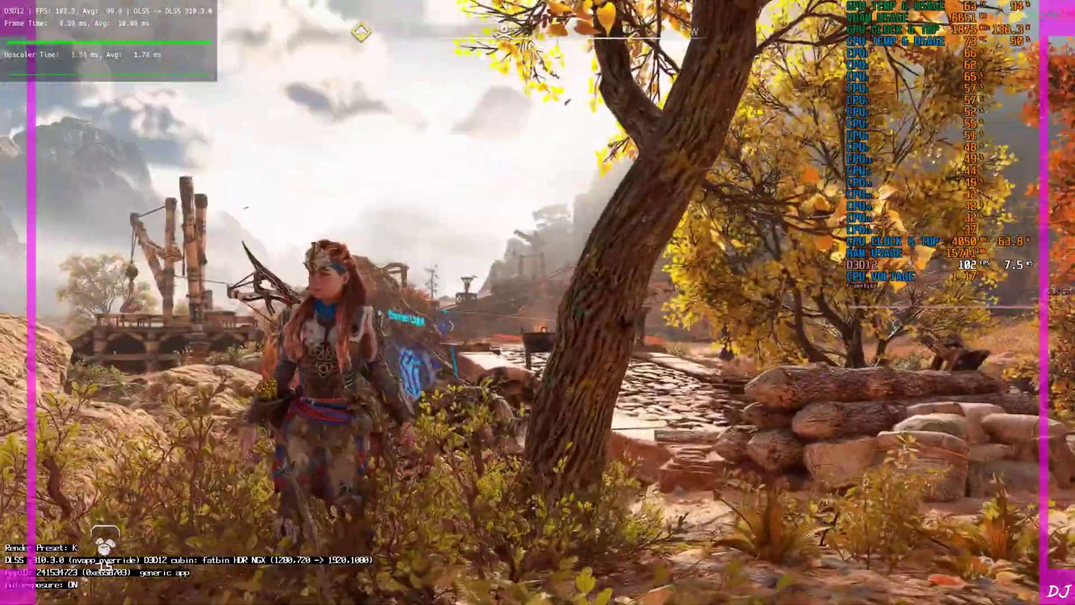
key(w)
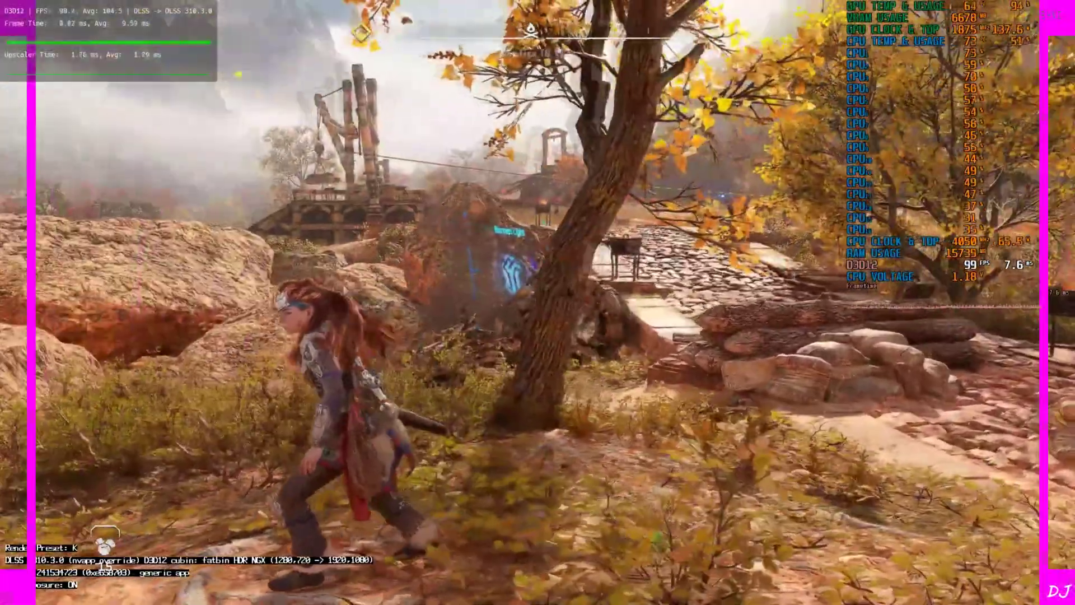
key(w)
Turn off Debug View and enable Show Detected UI in OptiScaler, and move the character to check the interface detection
key(Insert)
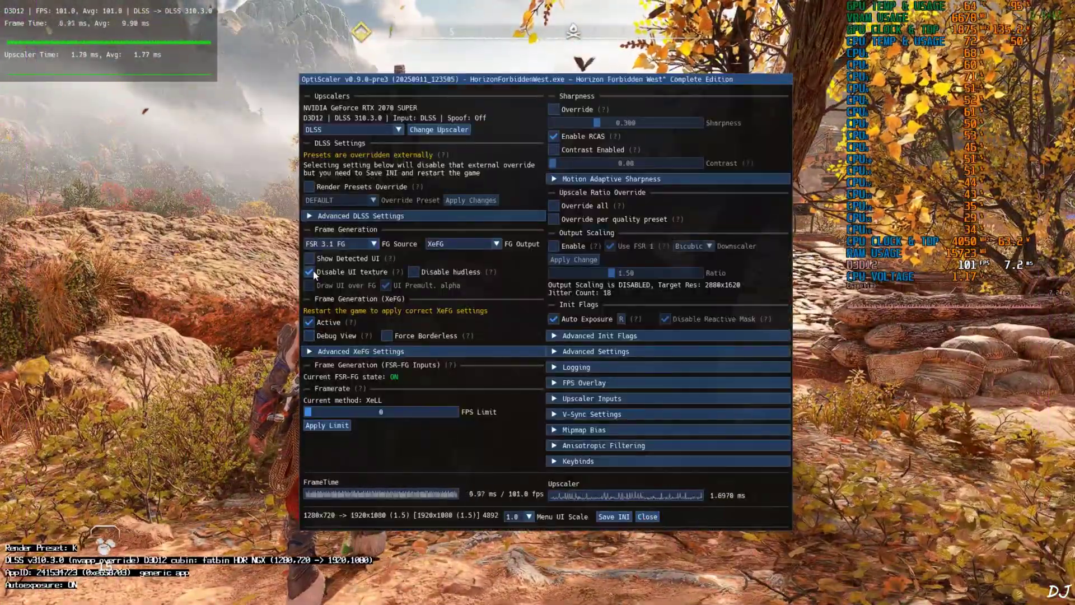
click(638, 517)
key(w)
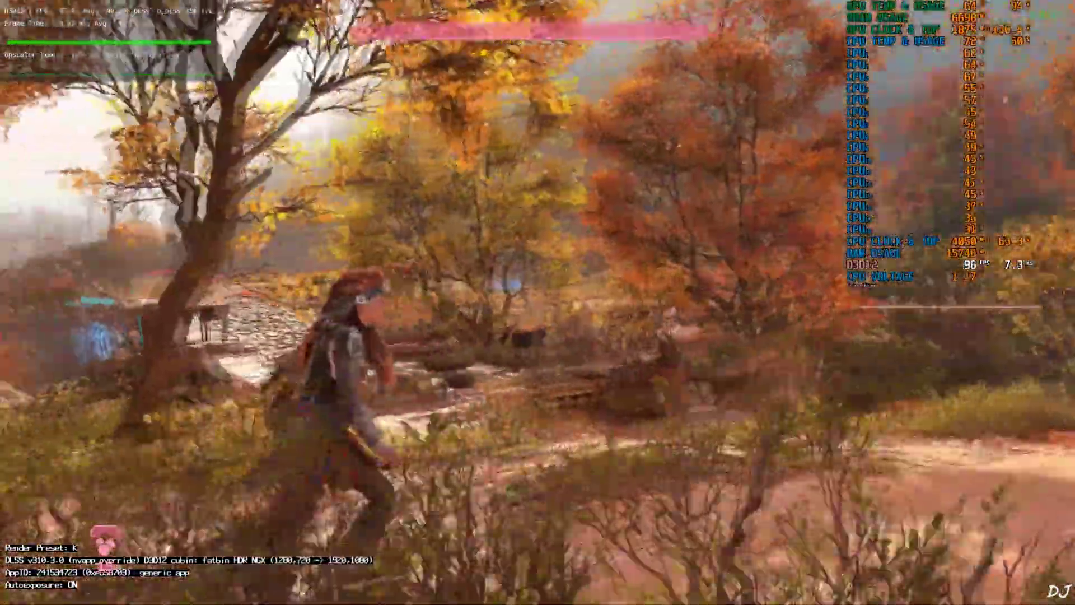
Disable Show Detected UI in OptiScaler and return to the game
key(Insert)
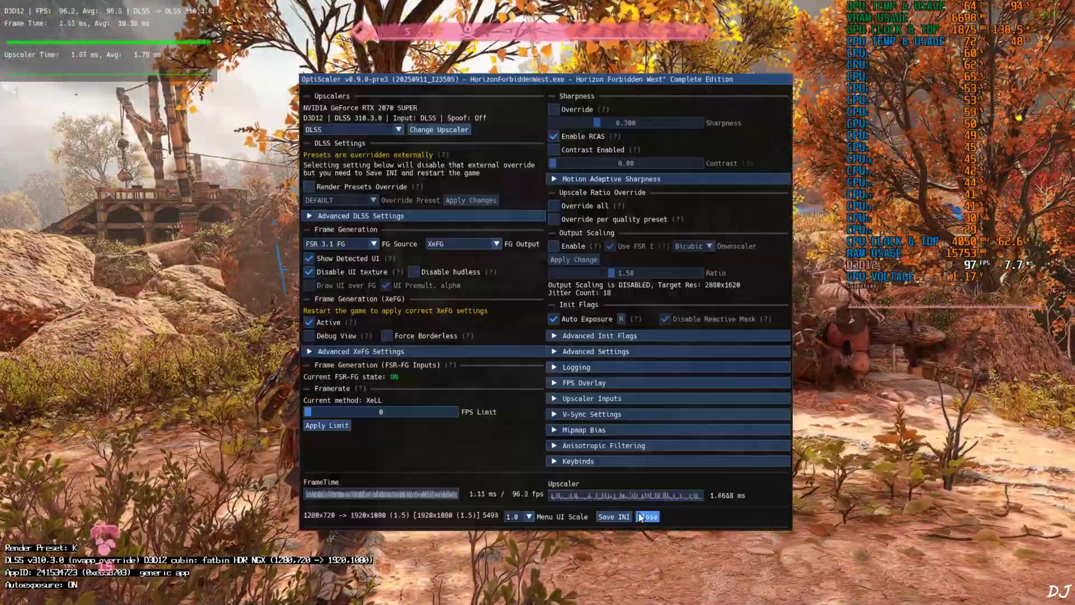
click(347, 259)
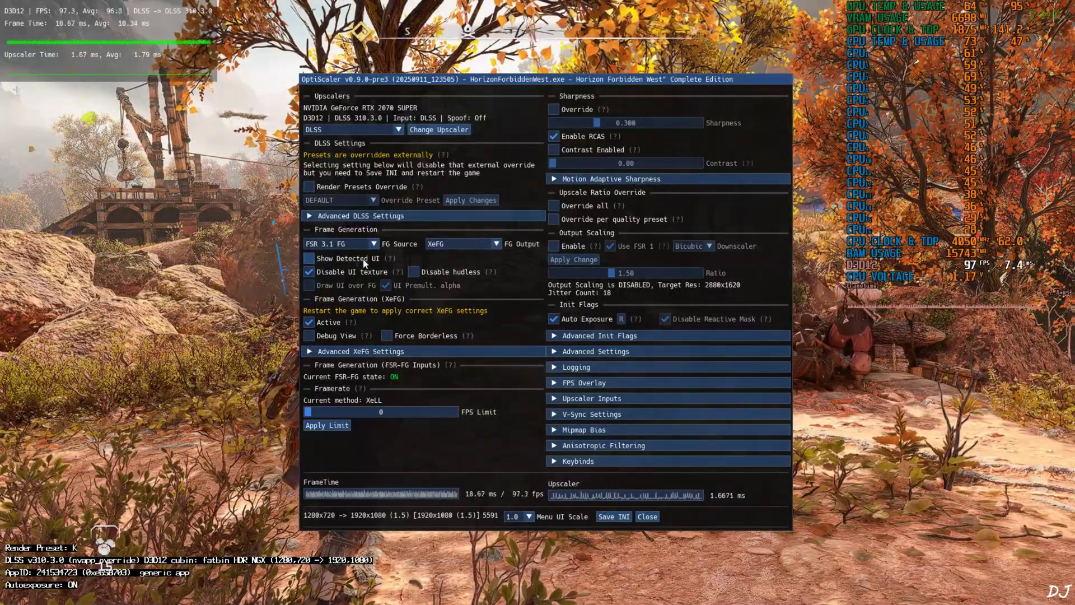
click(645, 517)
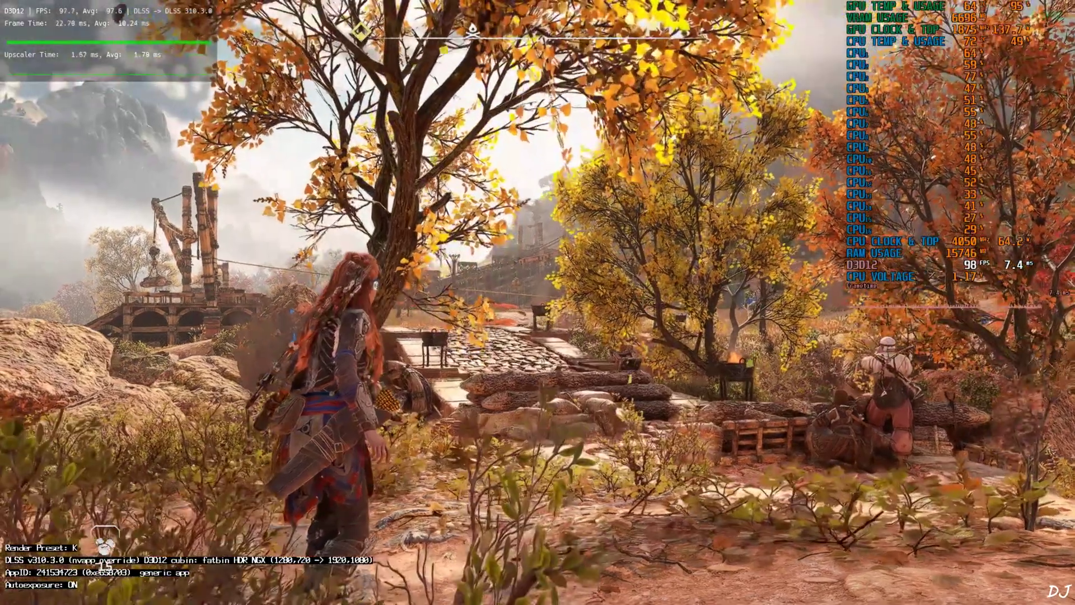
Switch to Intel XeSS Inspector, list all running processes and find HorizonForbiddenWest.exe
key(super)
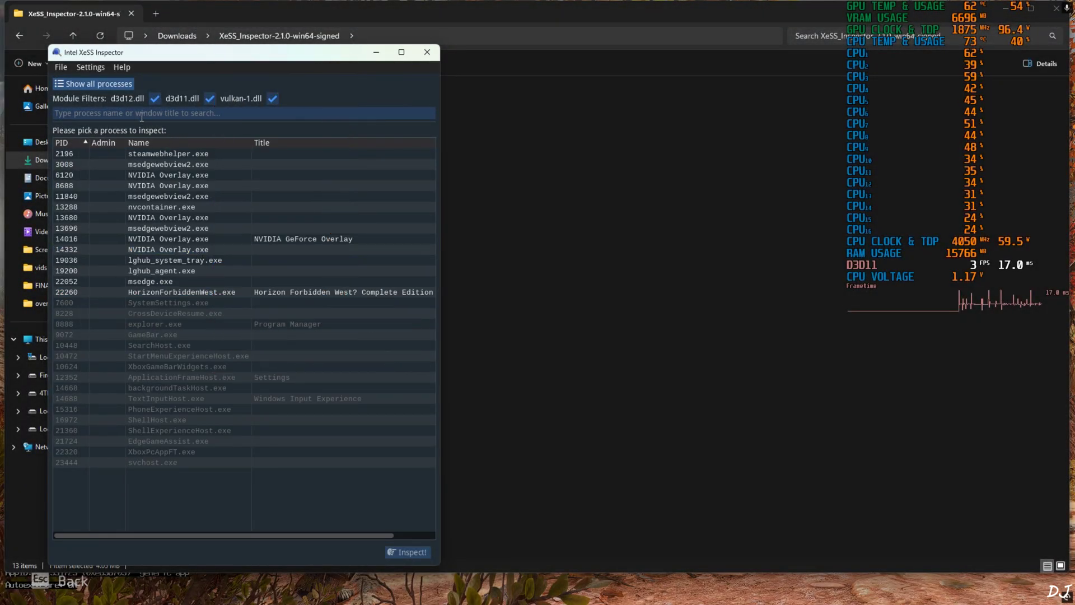
click(95, 84)
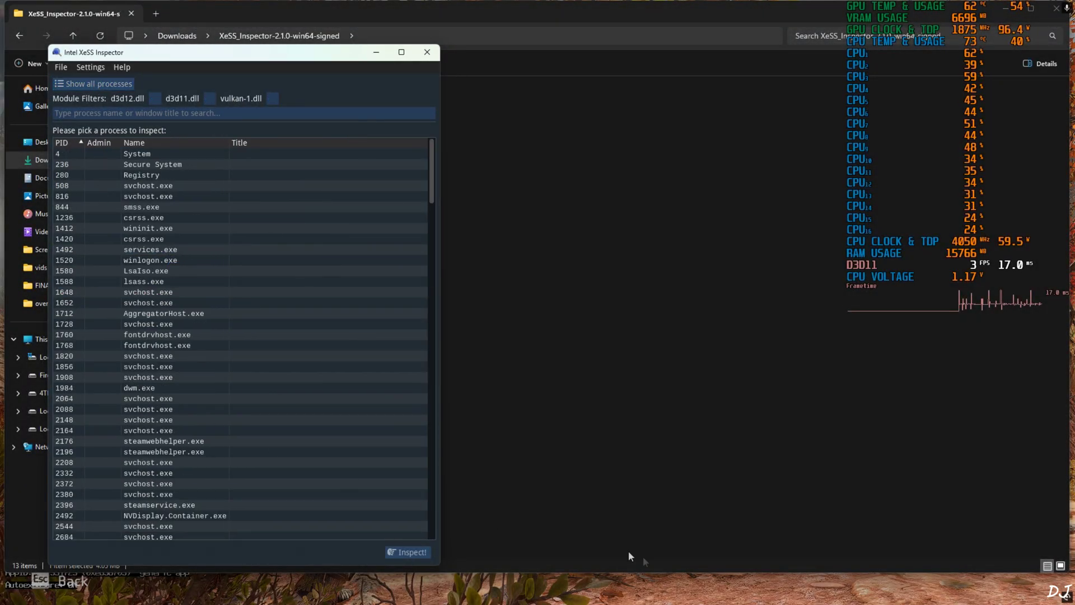
click(676, 585)
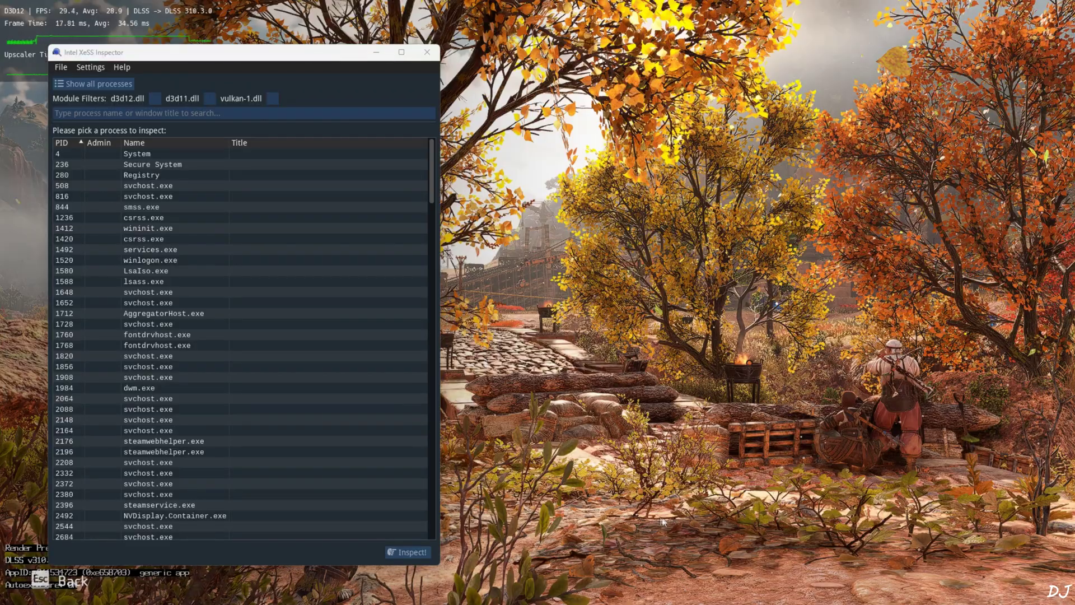
scroll(257, 383, down, 3)
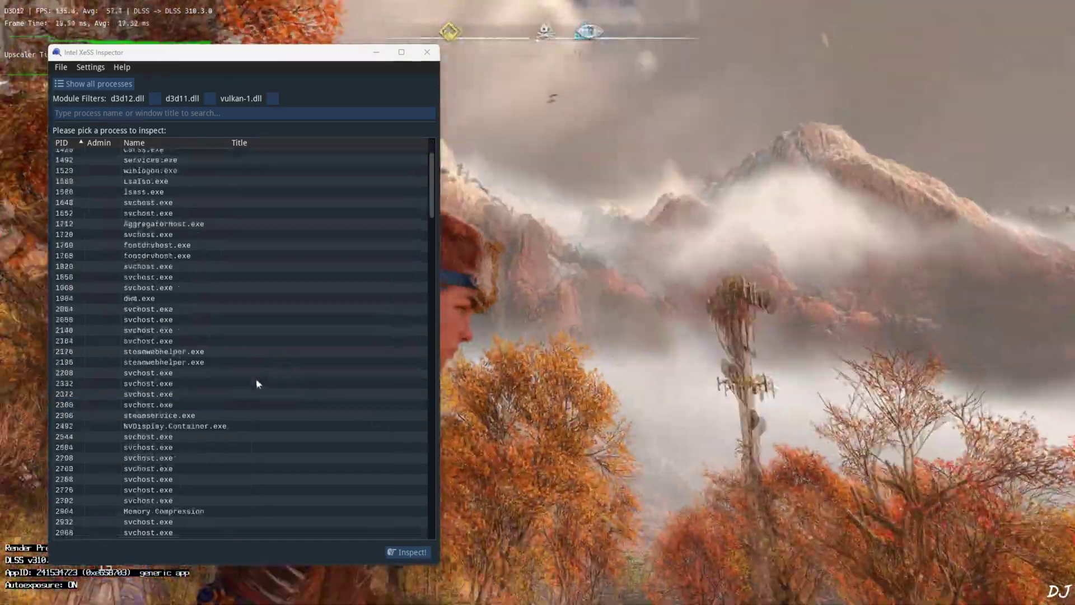
scroll(263, 370, down, 20)
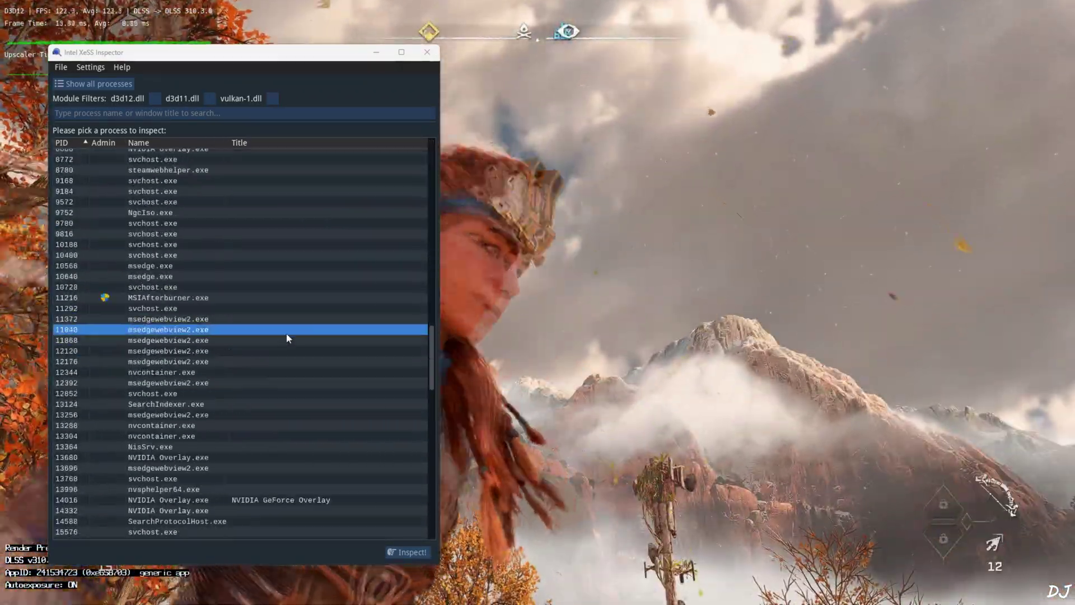
scroll(287, 339, down, 15)
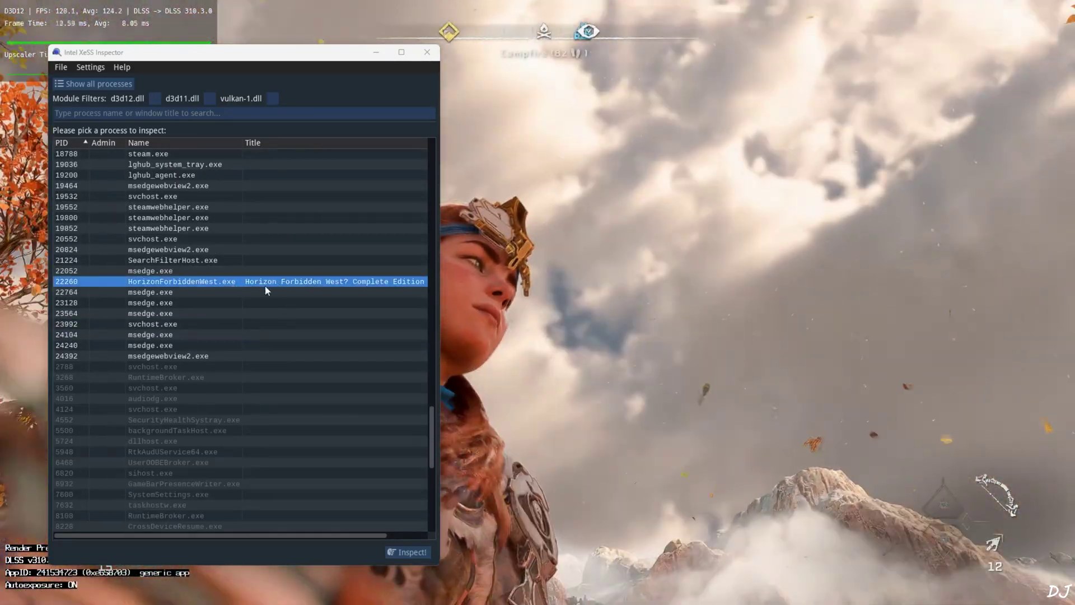
Inspect the HorizonForbiddenWest.exe process and review its XeLL and XeSS-FG contexts with the game resumed
double_click(264, 285)
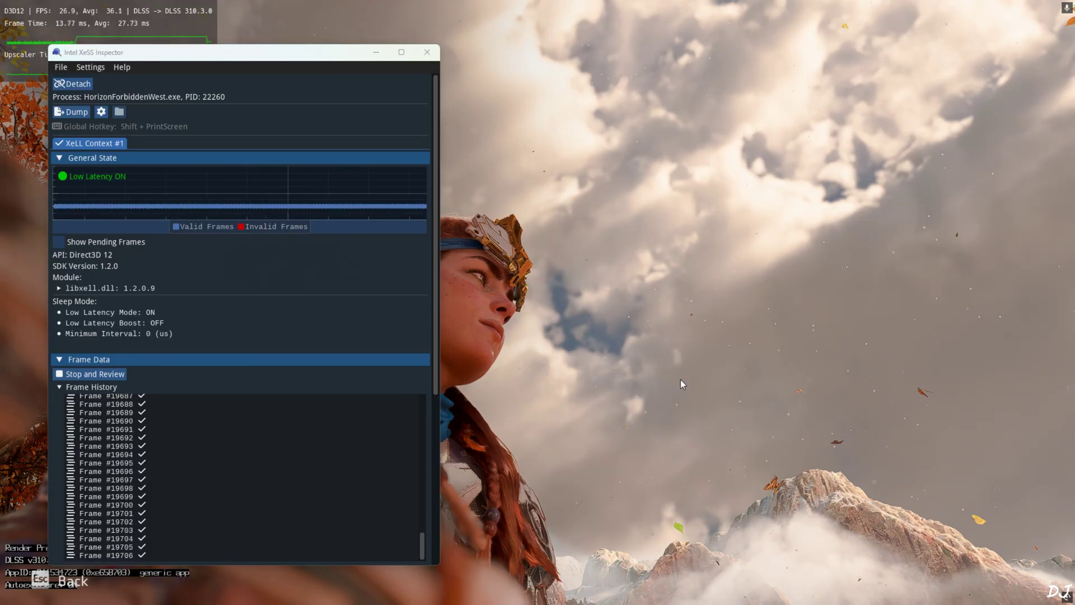
key(Escape)
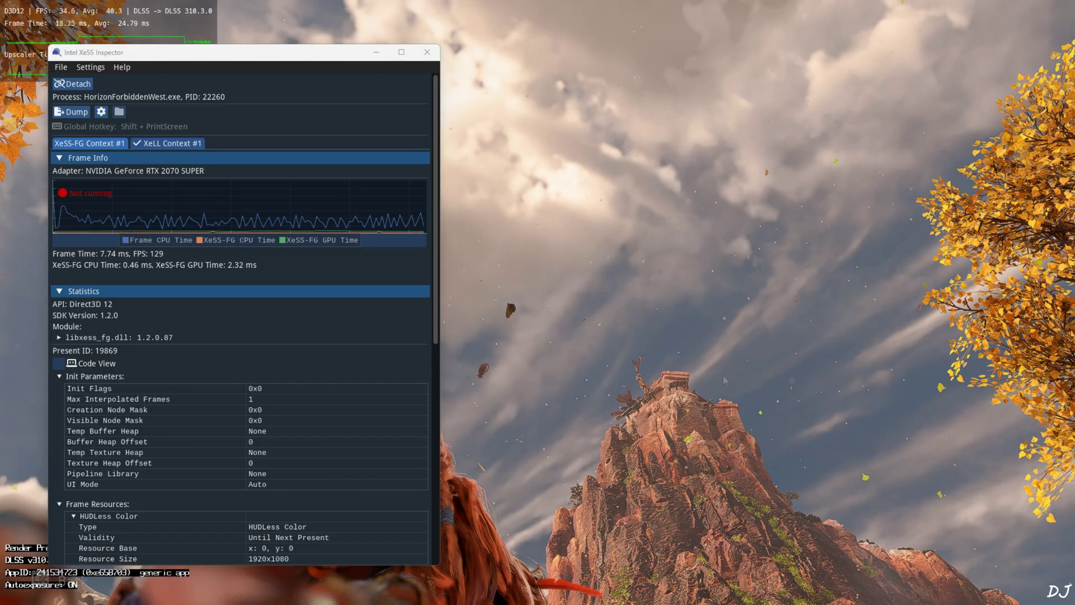
key(Escape)
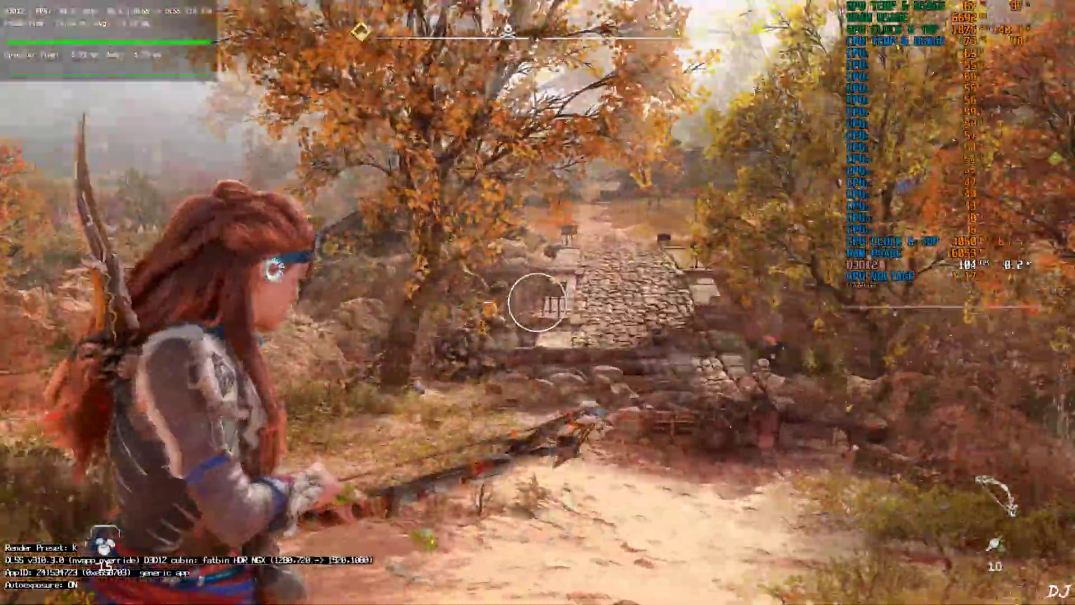
Fight the machine near the wooden building to observe XeFG smoothness and frame rate during combat
key(w)
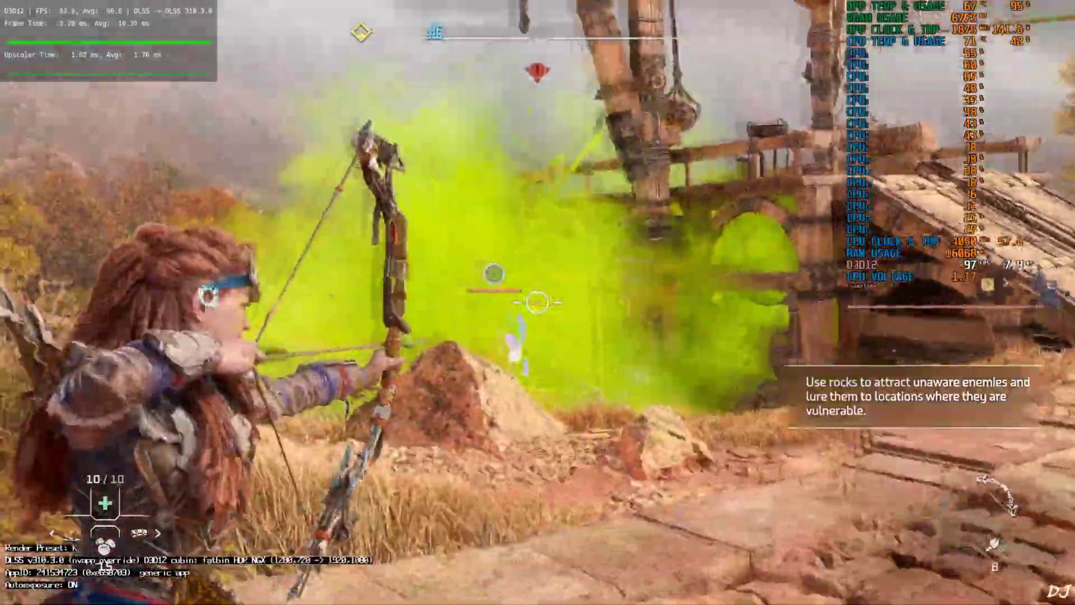
key(w)
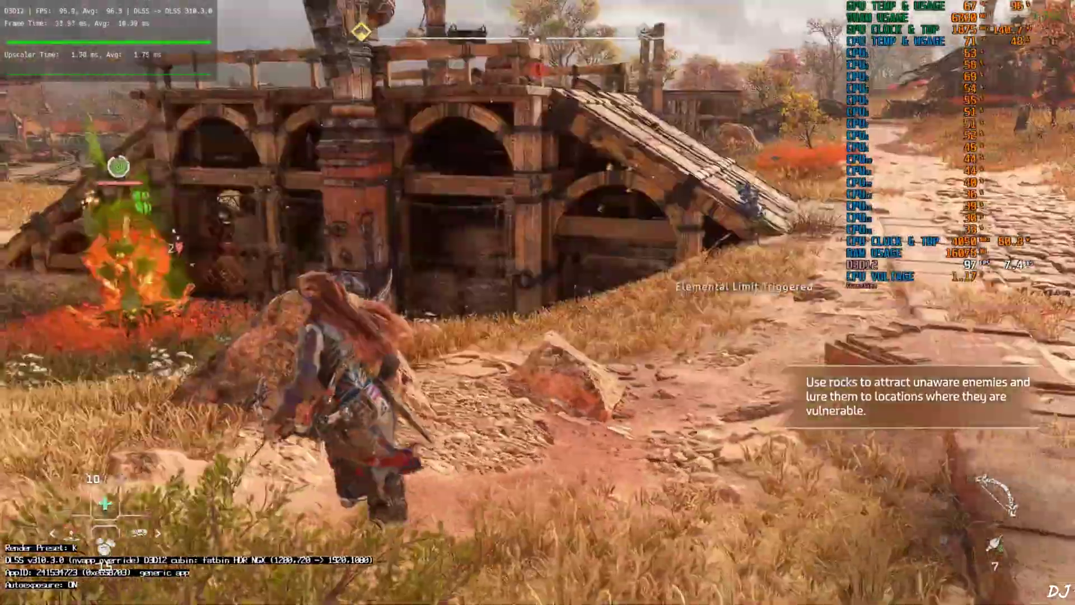
key(w)
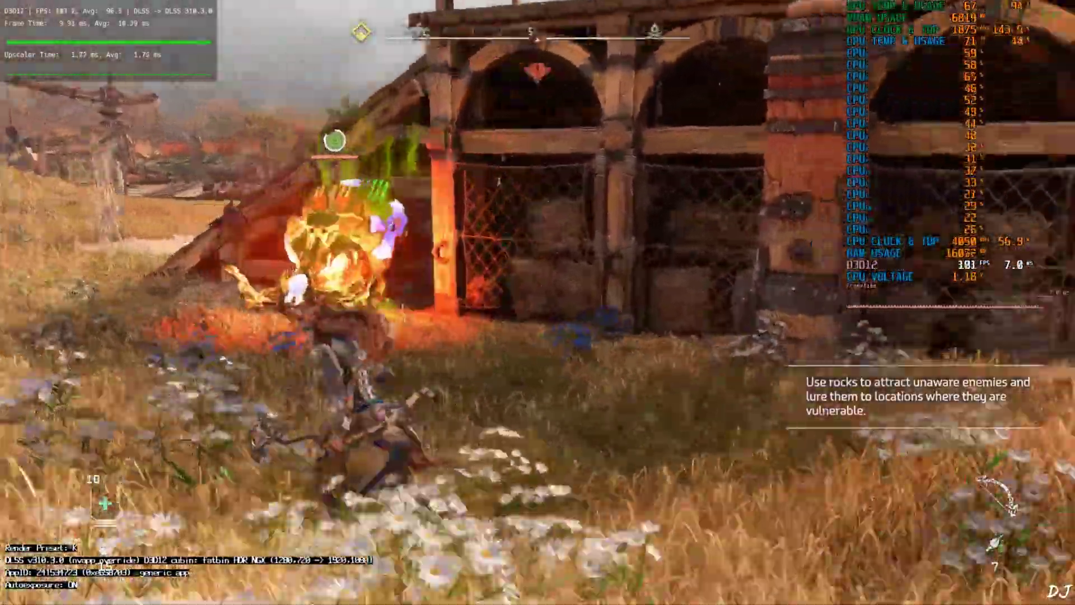
key(w)
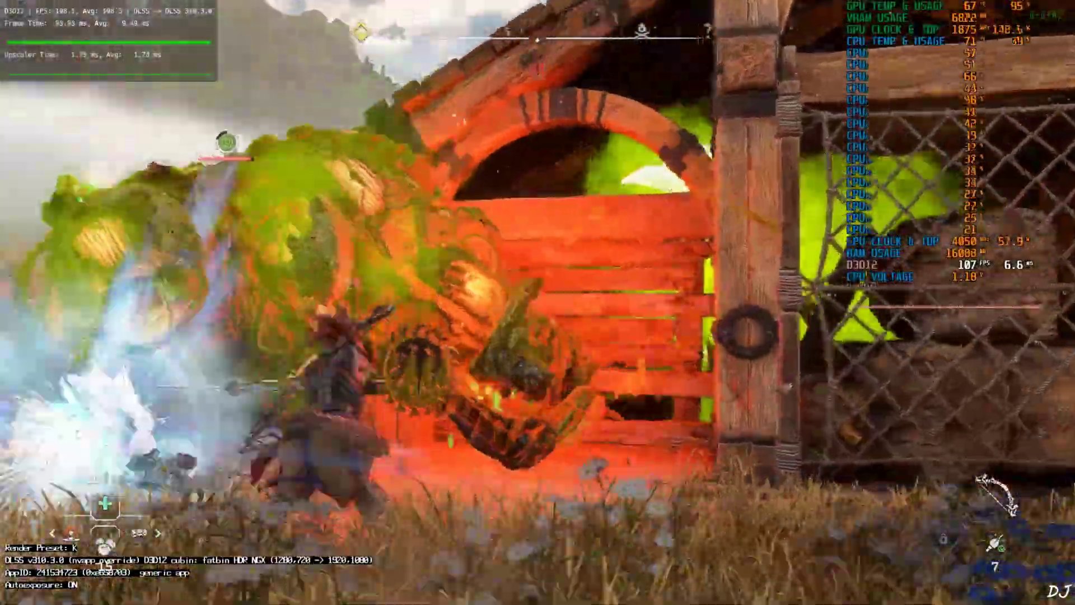
Finish off the Acid Bristleback beside the wooden building and run up the ramp across the wooden platform
key(a)
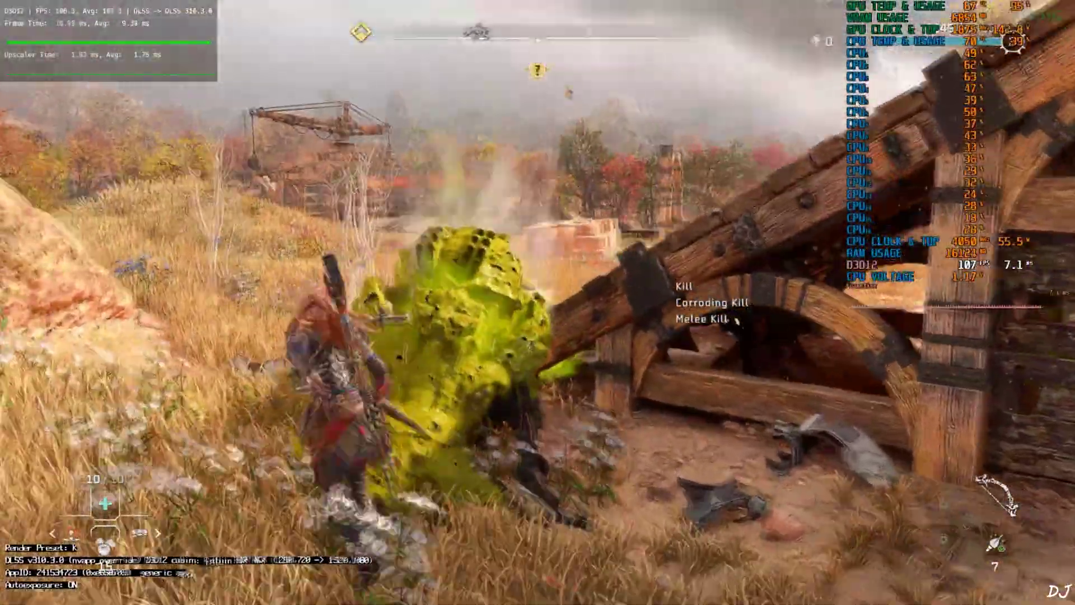
key(w)
key(w)
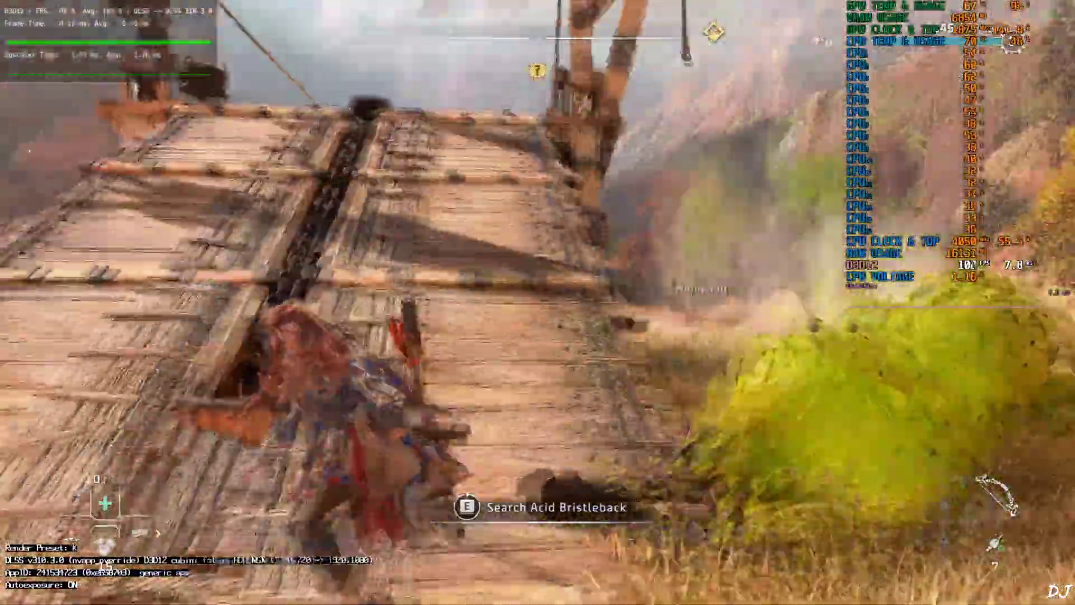
key(w)
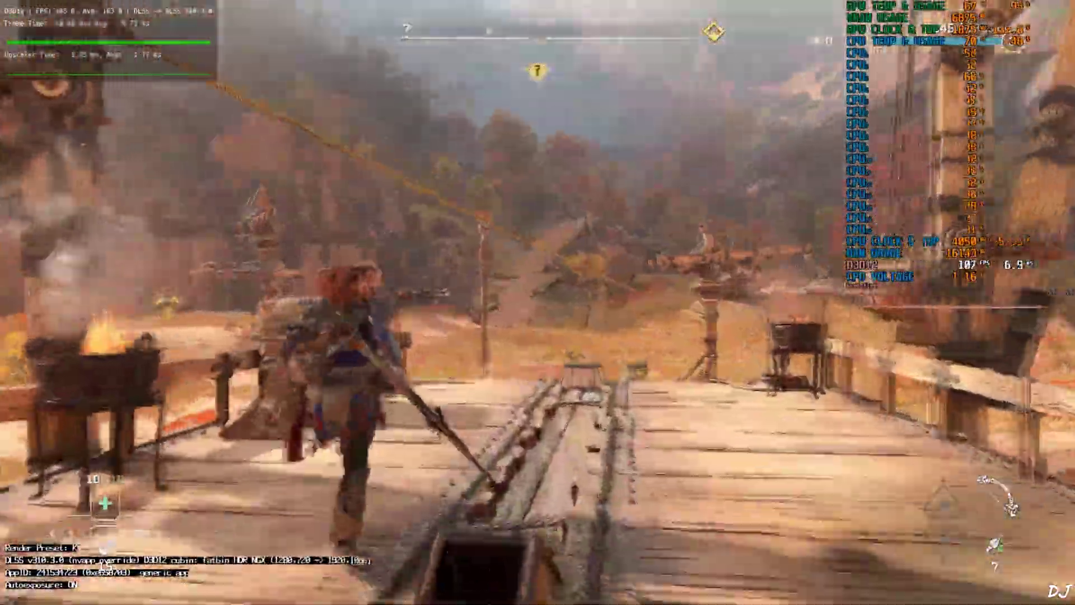
key(space)
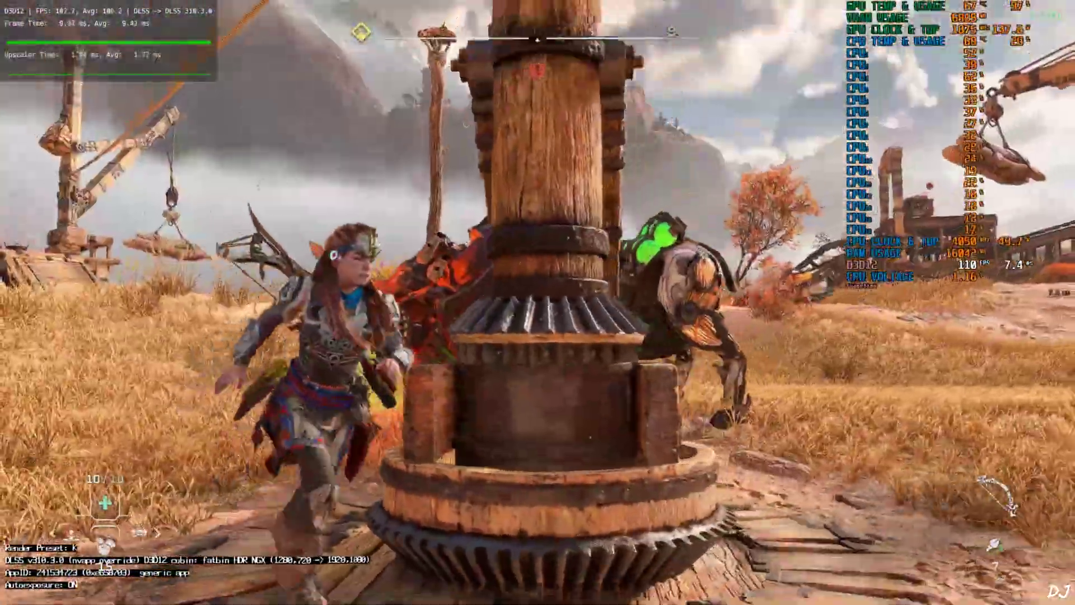
Shoot the machine beside the wooden crane with the bow and circle around it to test XeFG motion in combat
right_click(537, 303)
key(s)
click(538, 303)
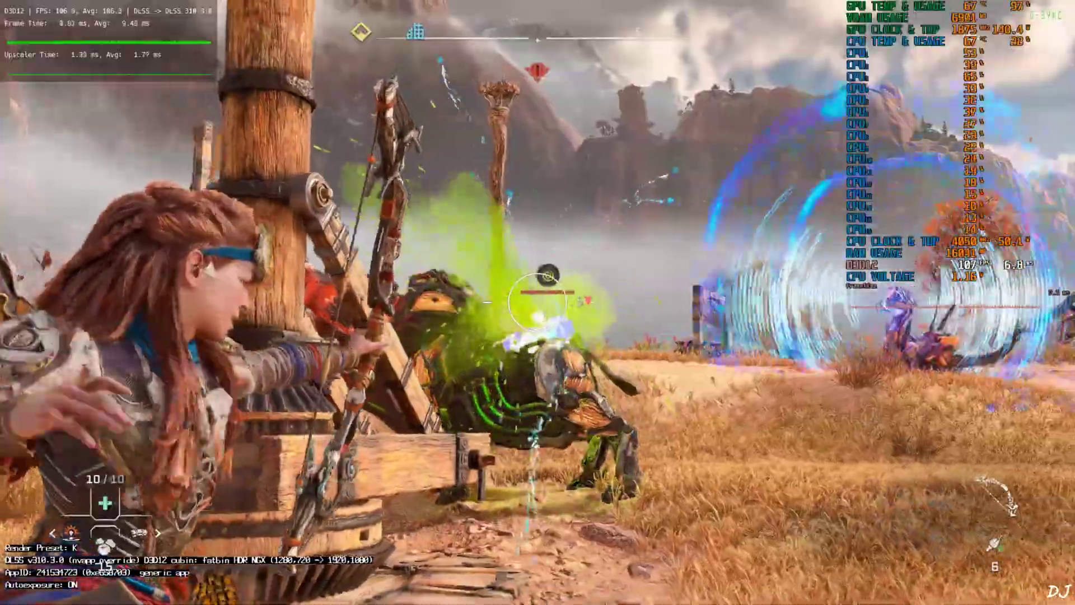
key(a)
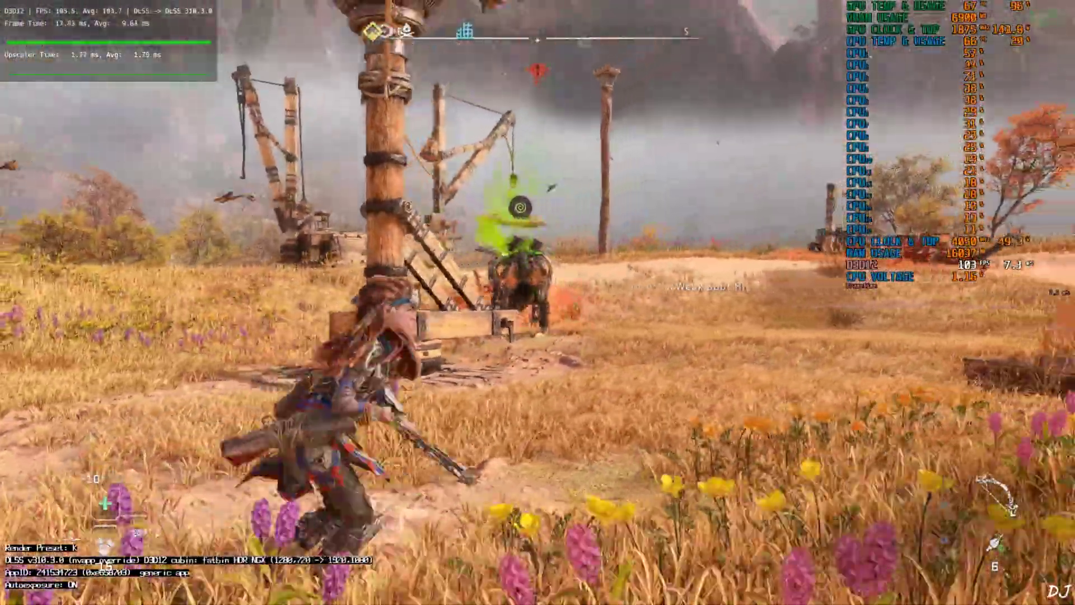
key(w)
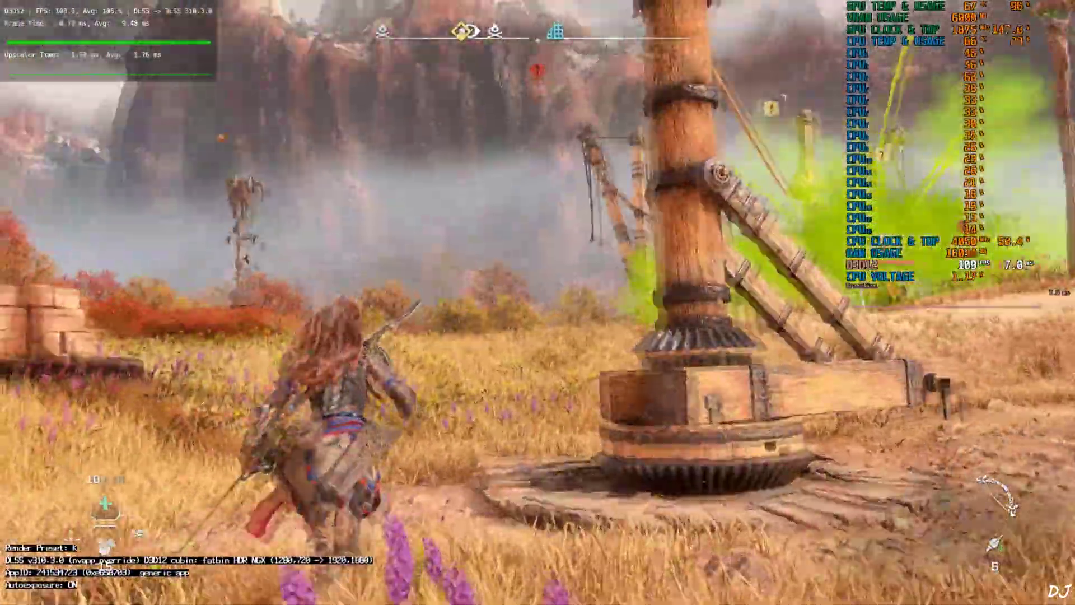
Check the world map around Aloy's position at different zoom levels and return to the game
key(m)
scroll(503, 336, up, 3)
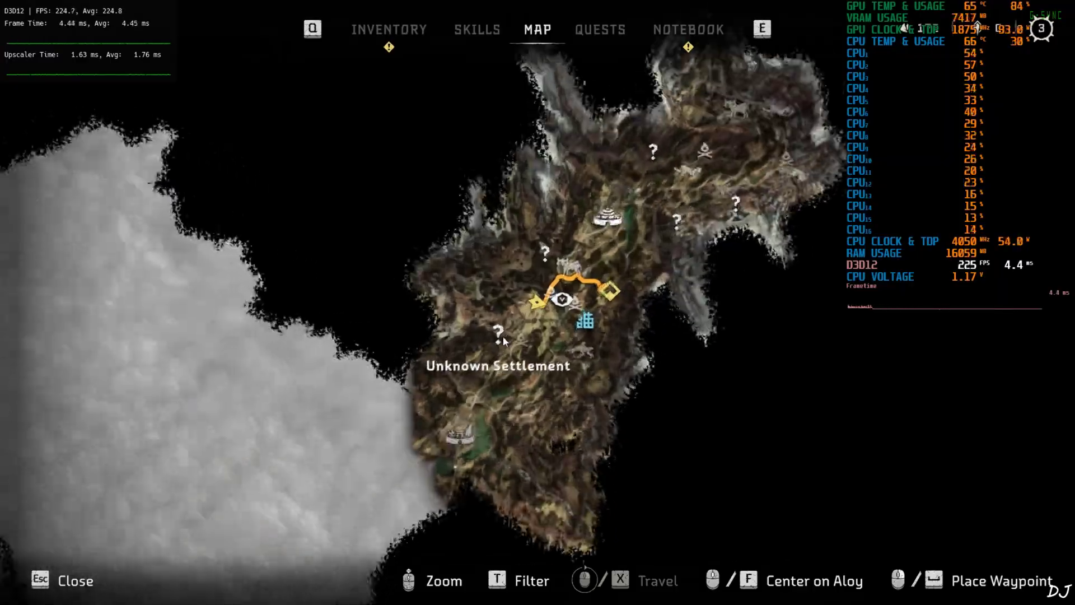
scroll(503, 336, down, 1)
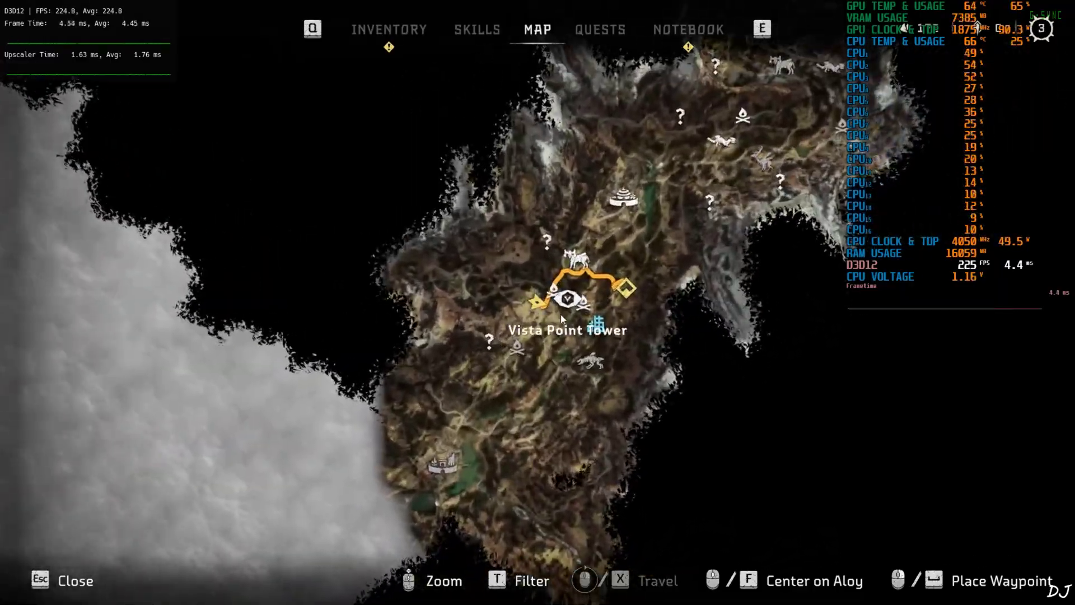
key(Escape)
Resume fighting the machines in the open field, dodging and attacking to observe frame generation during fast movement
key(w)
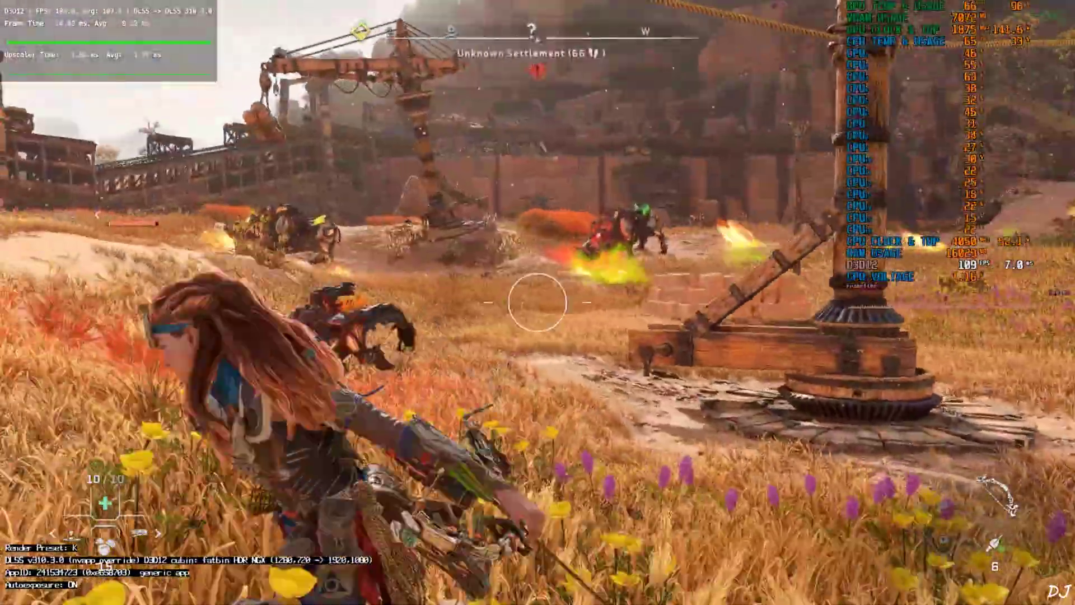
key(ctrl)
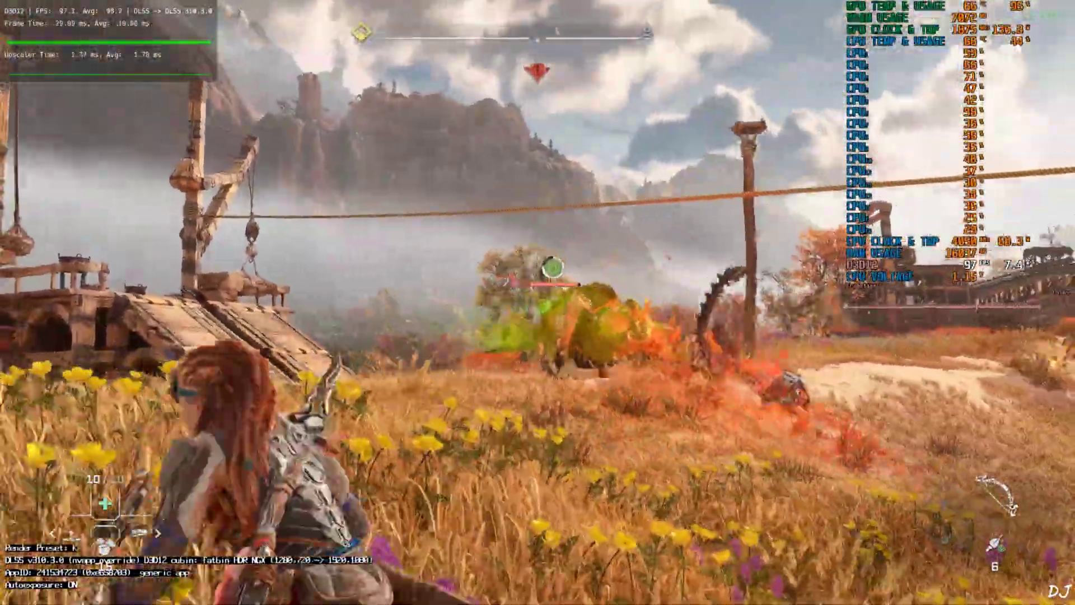
click(537, 303)
key(w)
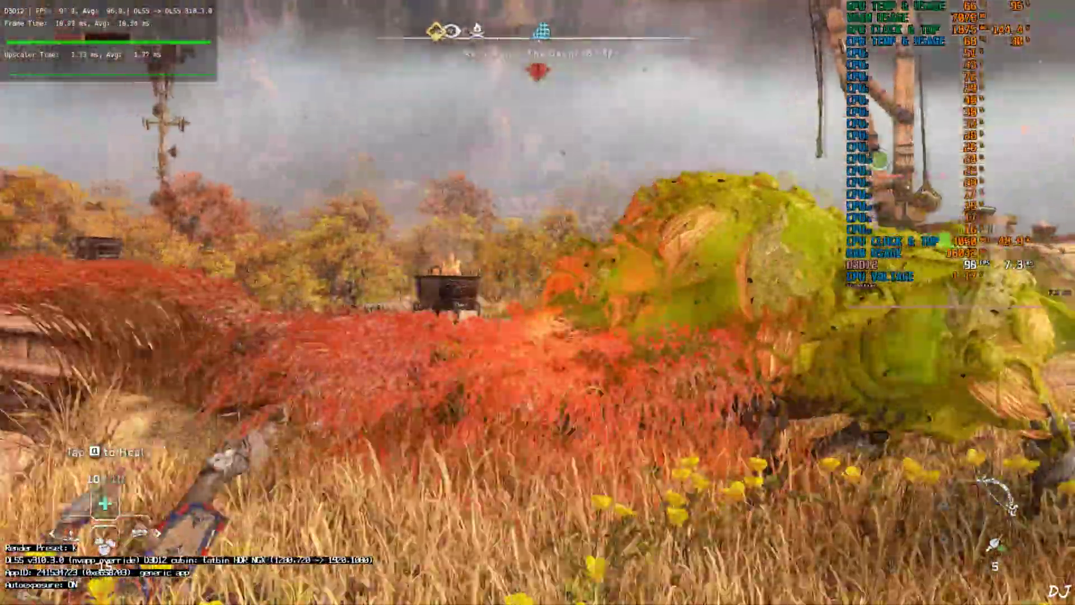